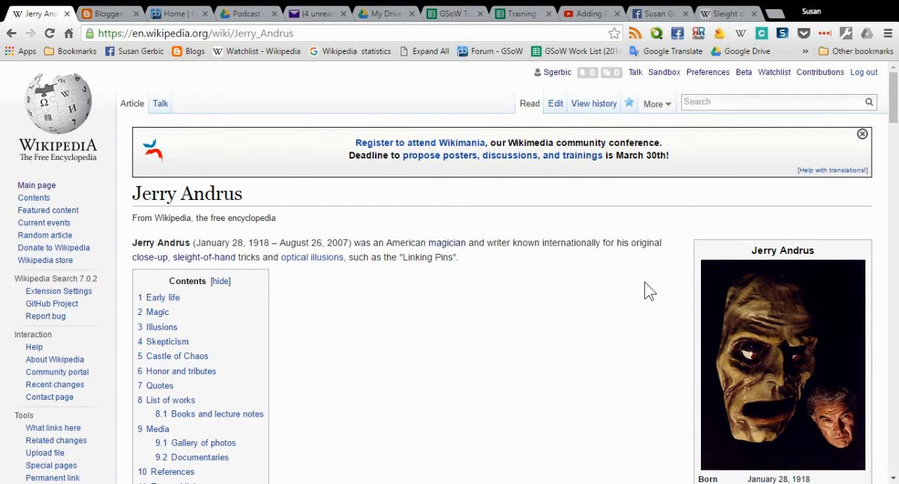
Open the Jerry Andrus article's source for editing and go to the lead paragraph above the Early life section.
scroll(647, 291, down, 3)
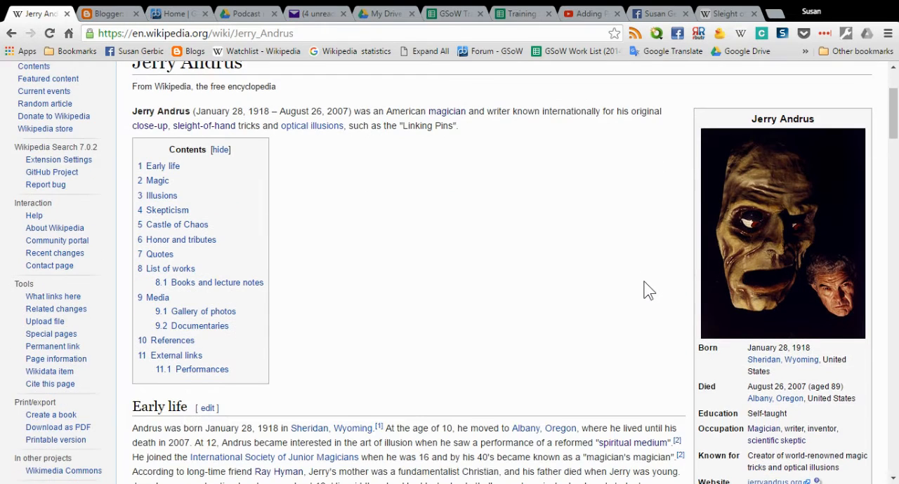
scroll(647, 289, down, 2)
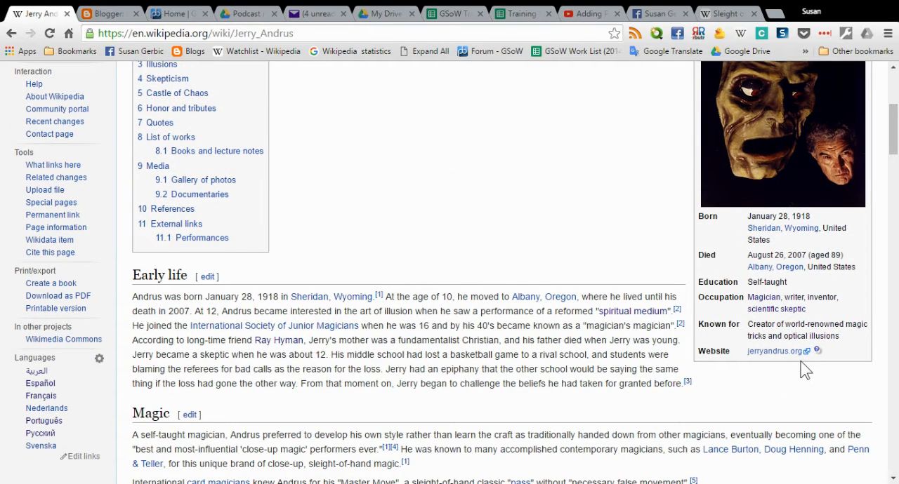
scroll(478, 176, up, 4)
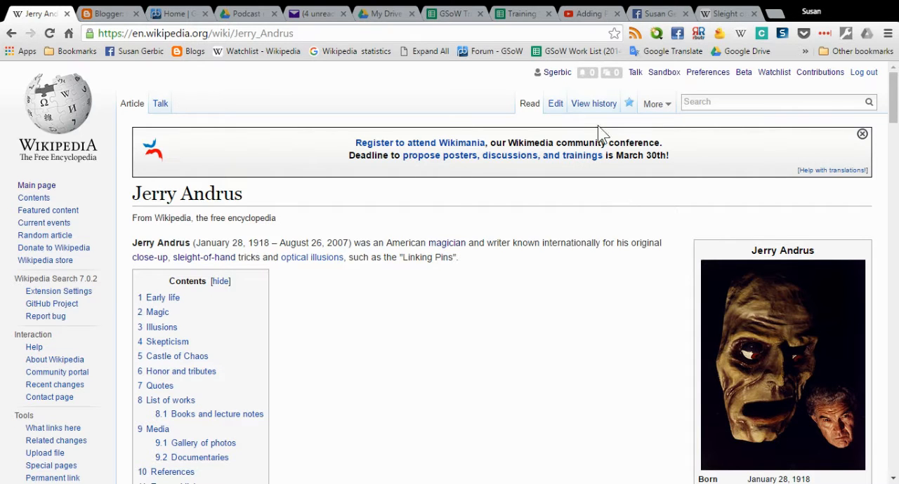
click(556, 110)
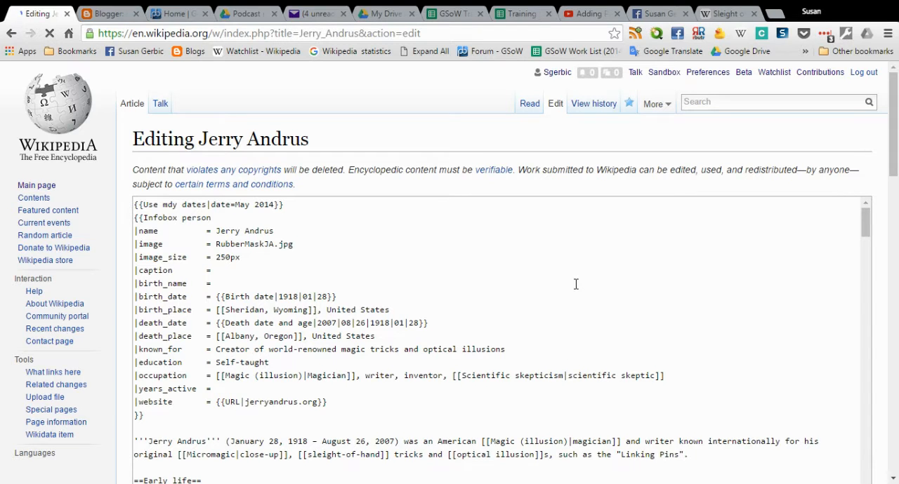
scroll(575, 284, down, 1)
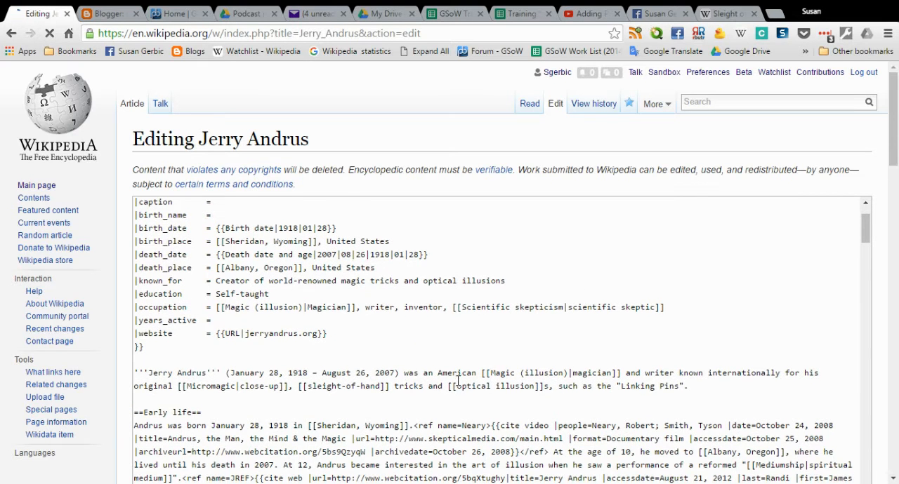
scroll(455, 383, down, 1)
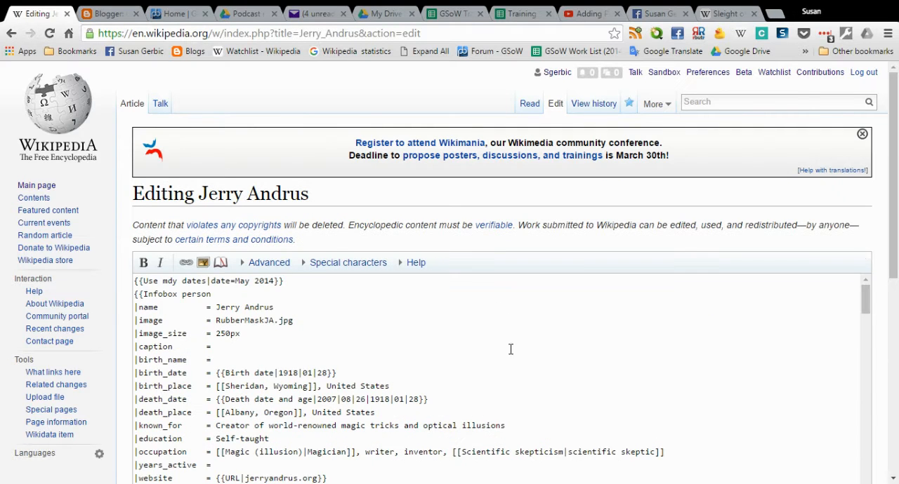
scroll(551, 338, down, 3)
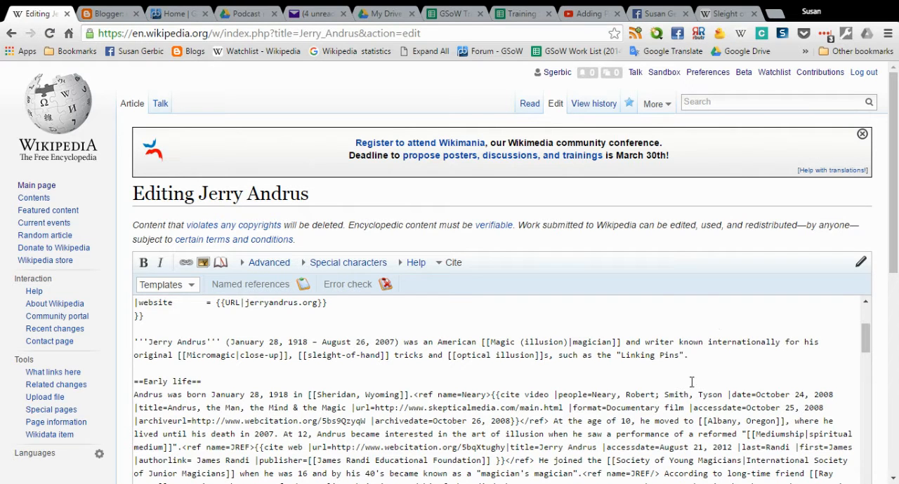
Examine the magician link in the lead paragraph, highlighting its double brackets, the pipe and the Magic (illusion) target.
drag(491, 344, 480, 345)
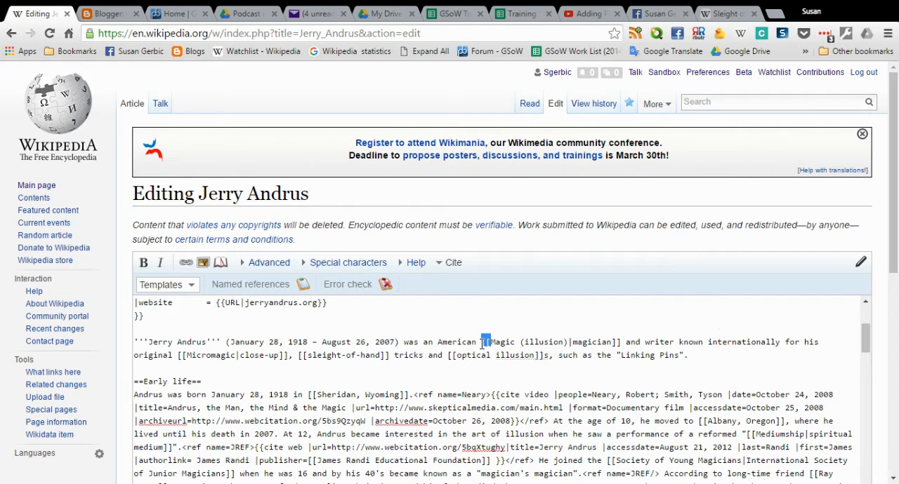
drag(627, 344, 618, 344)
click(773, 367)
drag(567, 343, 493, 344)
click(577, 344)
drag(572, 343, 564, 344)
click(568, 343)
drag(573, 342, 569, 343)
click(566, 343)
drag(567, 342, 494, 345)
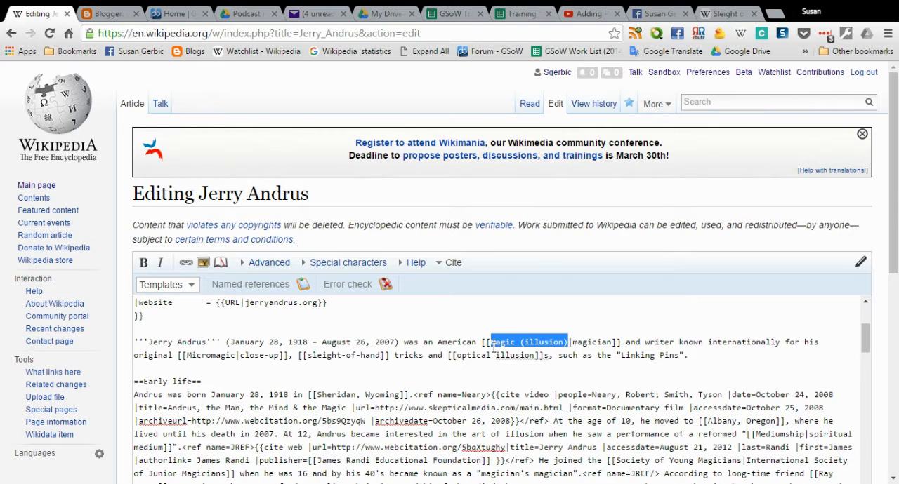
click(563, 371)
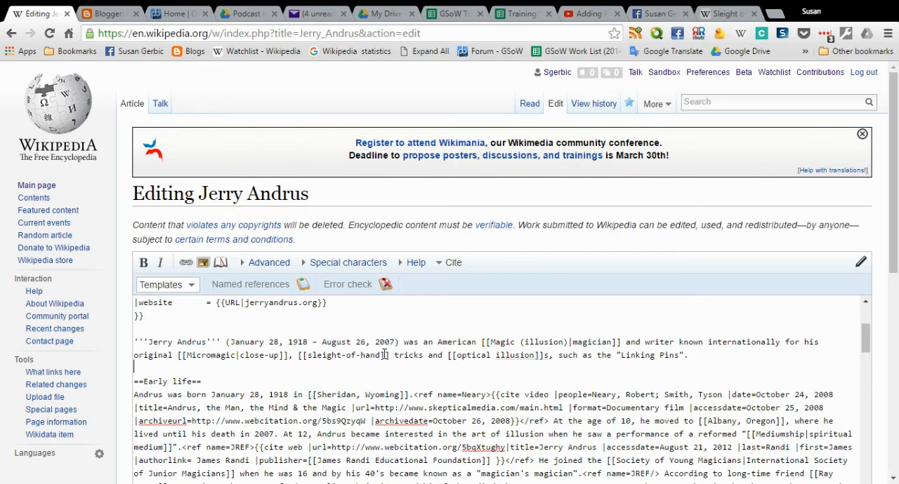
Compare the Sleight of hand article's title with the sleight-of-hand link in the Jerry Andrus source, and highlight the optical illusion link target.
click(732, 16)
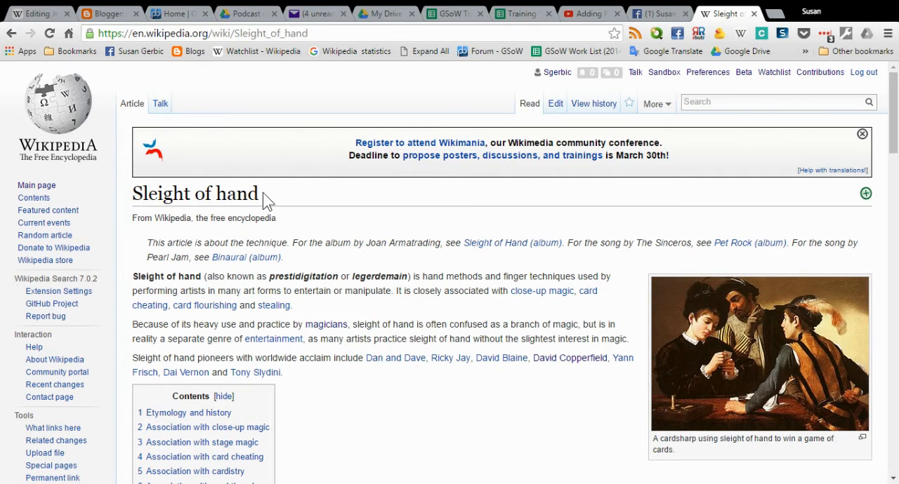
drag(264, 200, 131, 199)
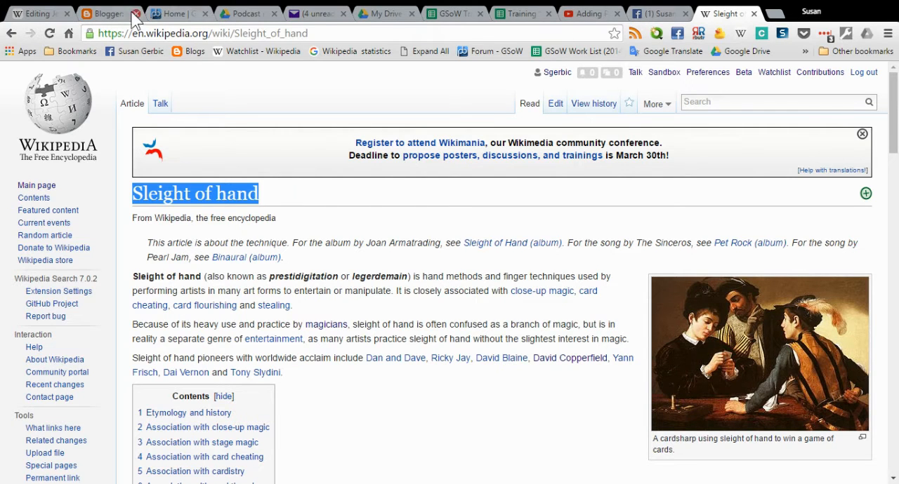
click(39, 13)
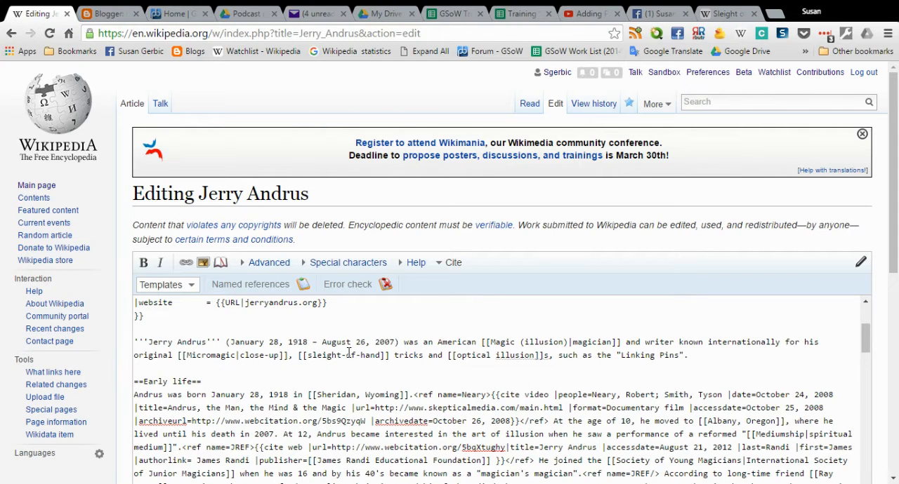
drag(347, 353, 306, 356)
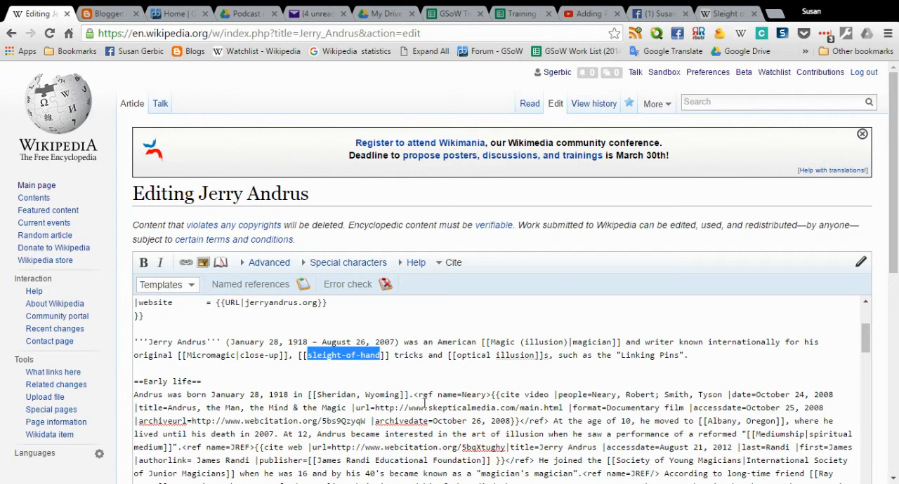
click(446, 379)
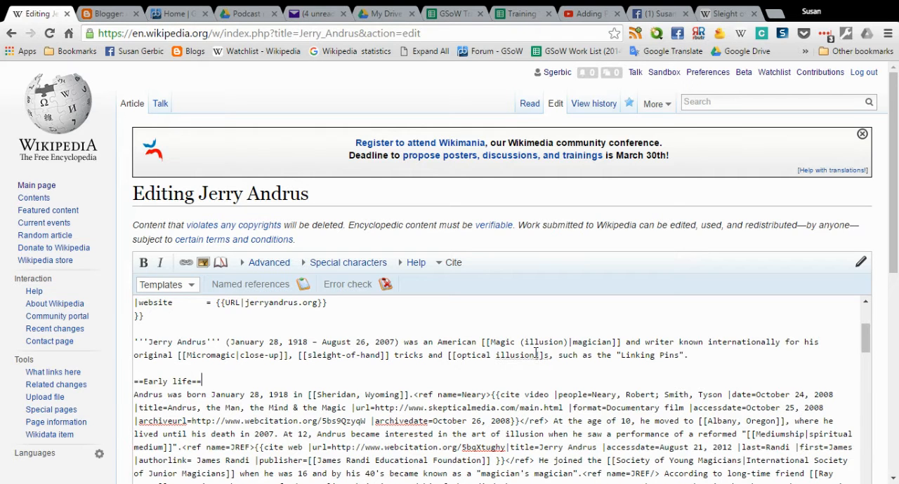
drag(537, 354, 457, 358)
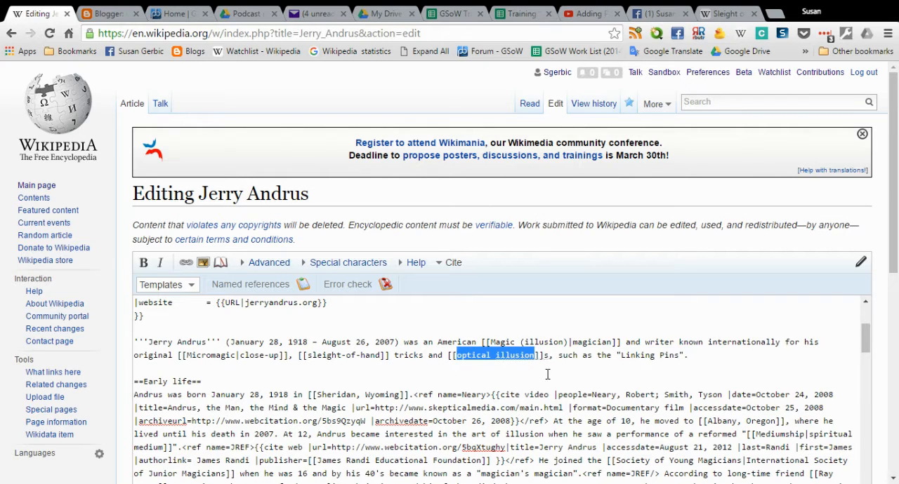
click(563, 387)
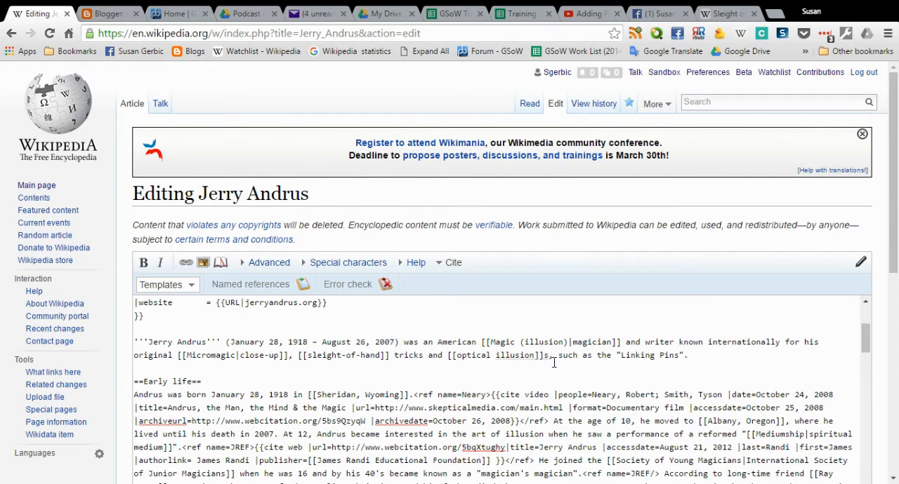
Copy the Micromagic target of the close-up link and look up that article on Wikipedia.
click(239, 356)
drag(236, 356, 187, 358)
key(ctrl+c)
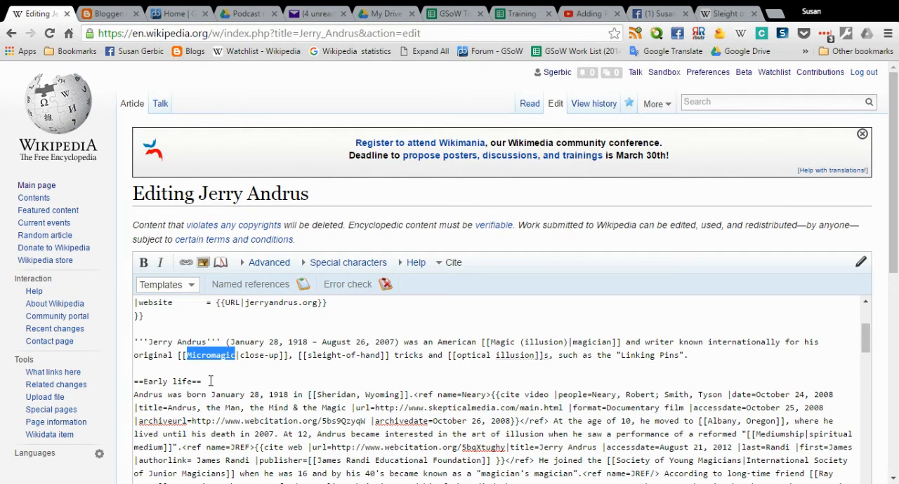
click(725, 13)
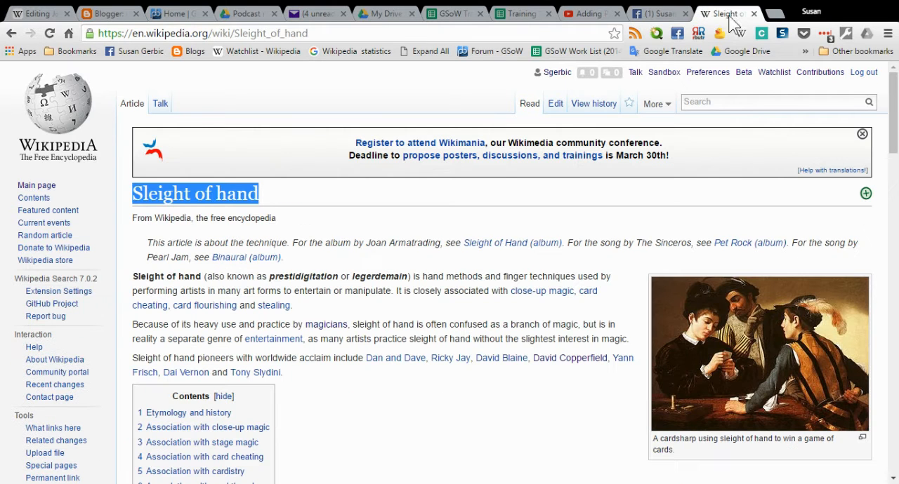
click(788, 101)
click(788, 101)
key(ctrl+v)
key(Return)
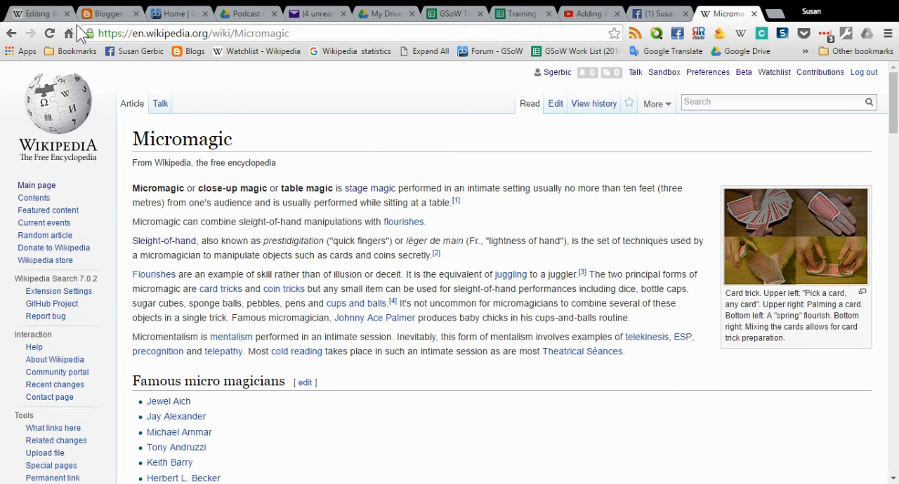
Copy the Magic (illusion) target from the magician link in the Jerry Andrus source and view that Wikipedia article.
click(38, 16)
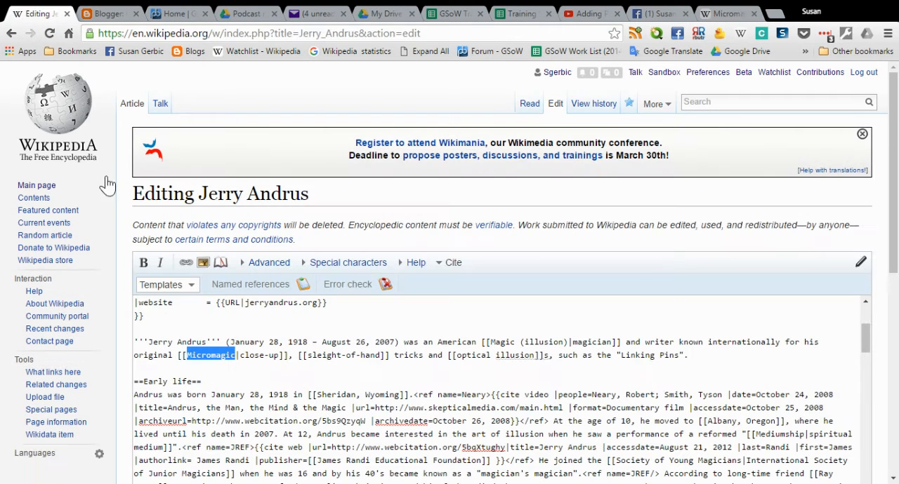
click(346, 383)
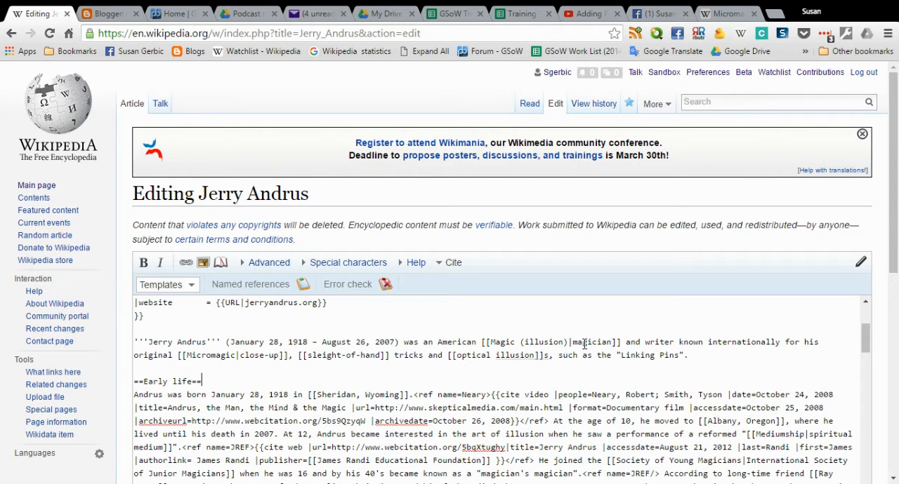
drag(567, 343, 496, 344)
key(ctrl+c)
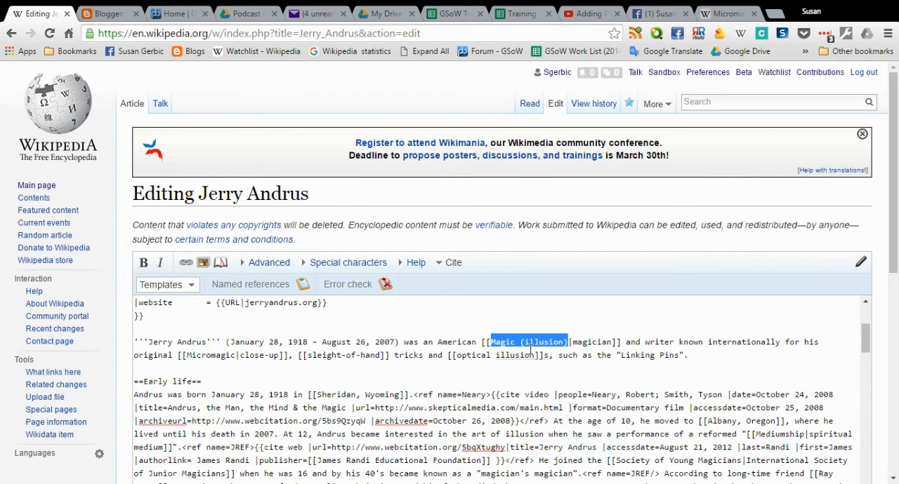
click(729, 14)
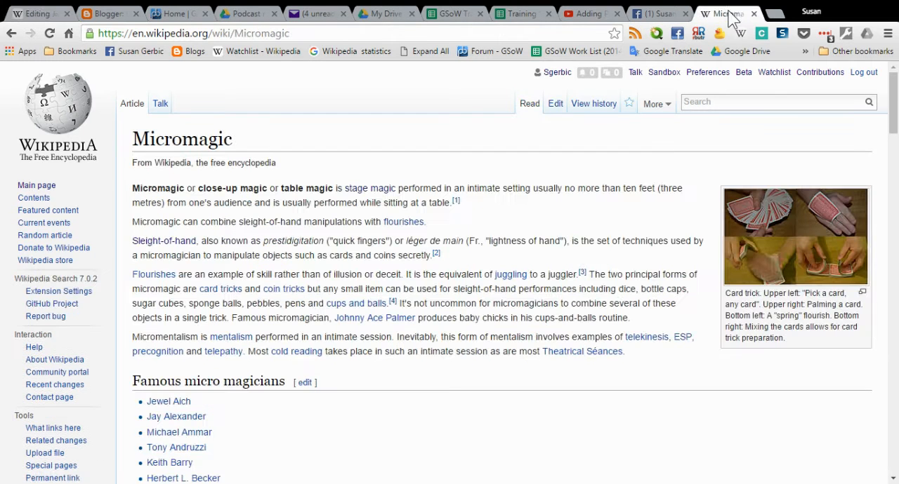
key(ctrl+v)
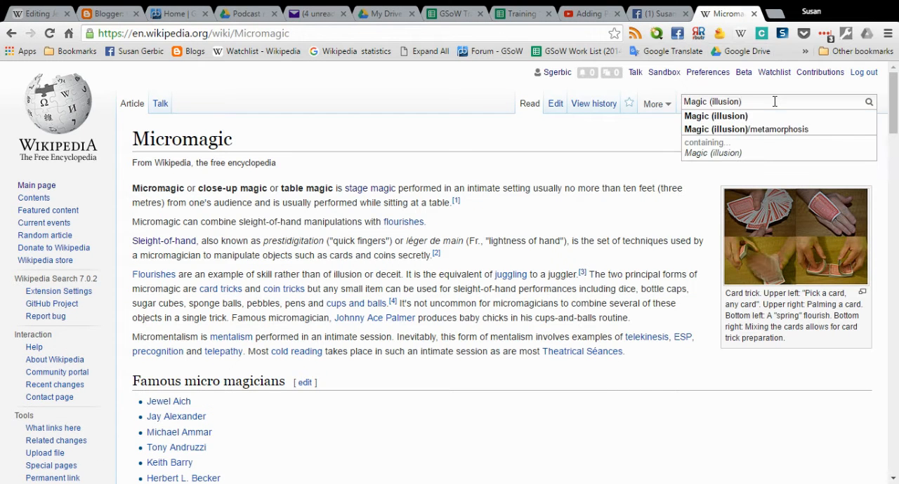
click(768, 117)
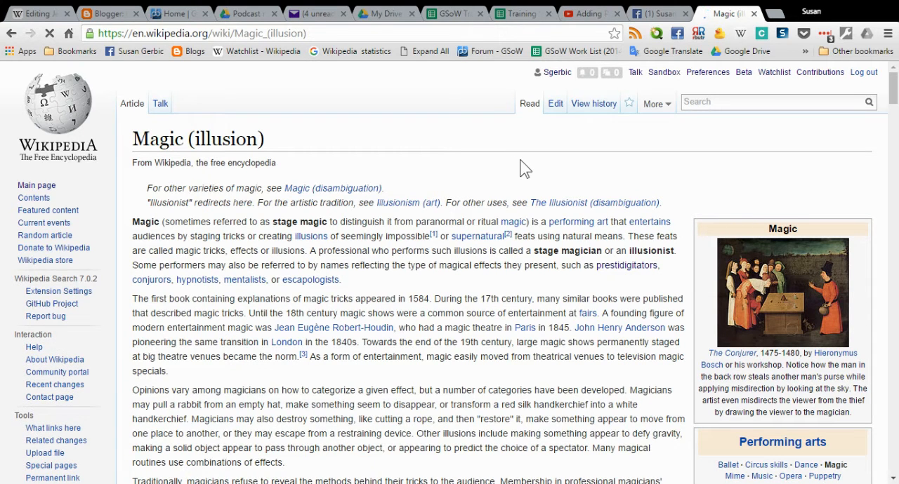
scroll(526, 169, down, 1)
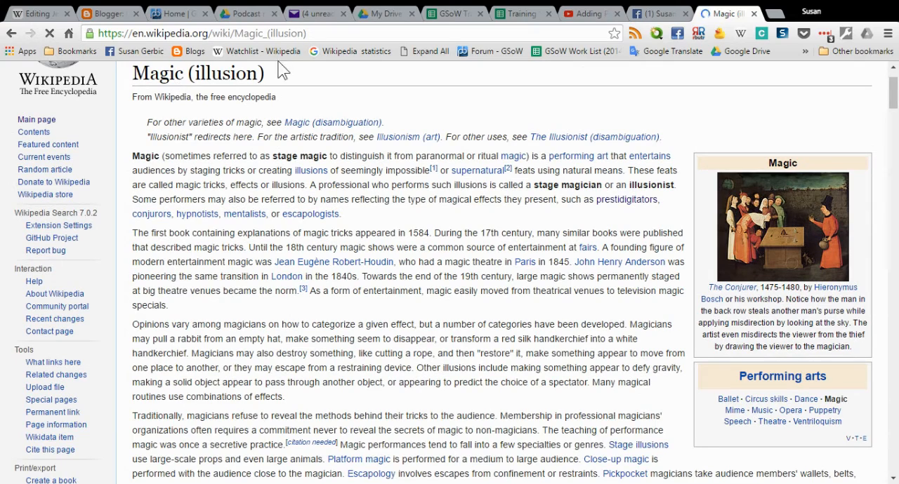
scroll(297, 100, down, 1)
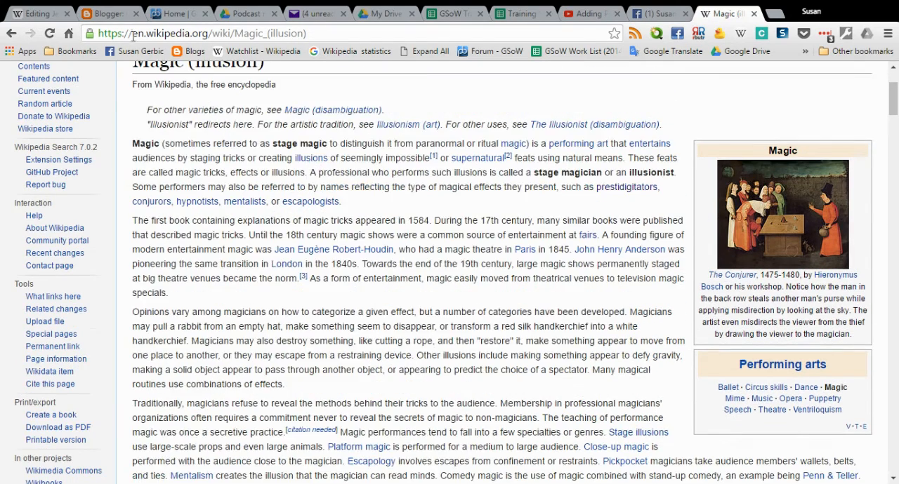
scroll(277, 114, up, 2)
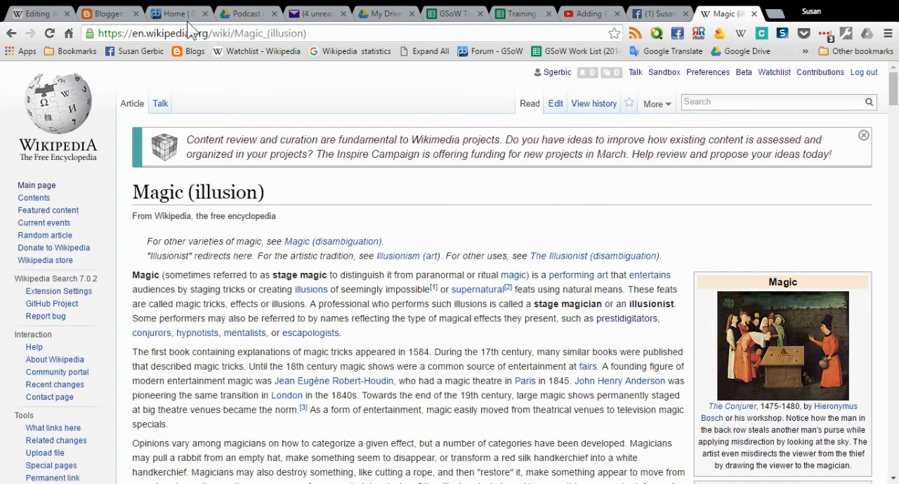
Return to the Jerry Andrus source and review the magician link's opening brackets, Magic (illusion) target and pipe separator.
click(25, 14)
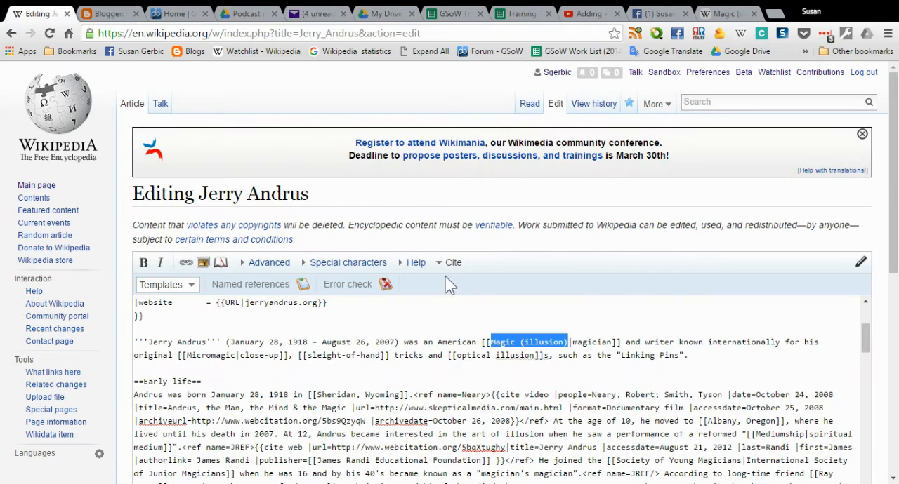
click(448, 321)
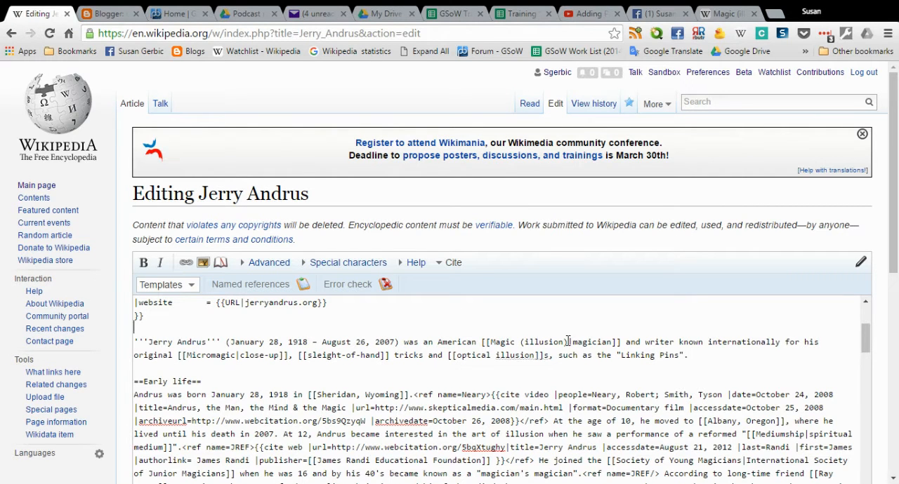
drag(490, 342, 482, 342)
drag(624, 342, 492, 347)
click(544, 368)
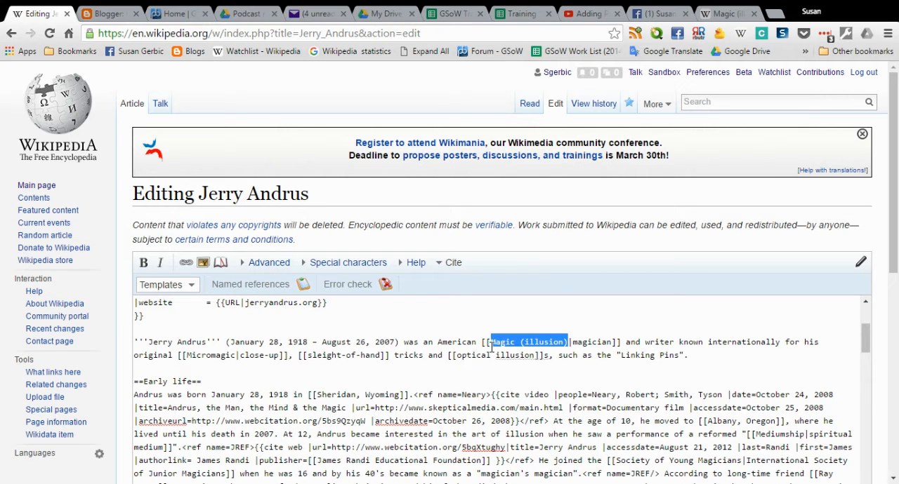
click(544, 377)
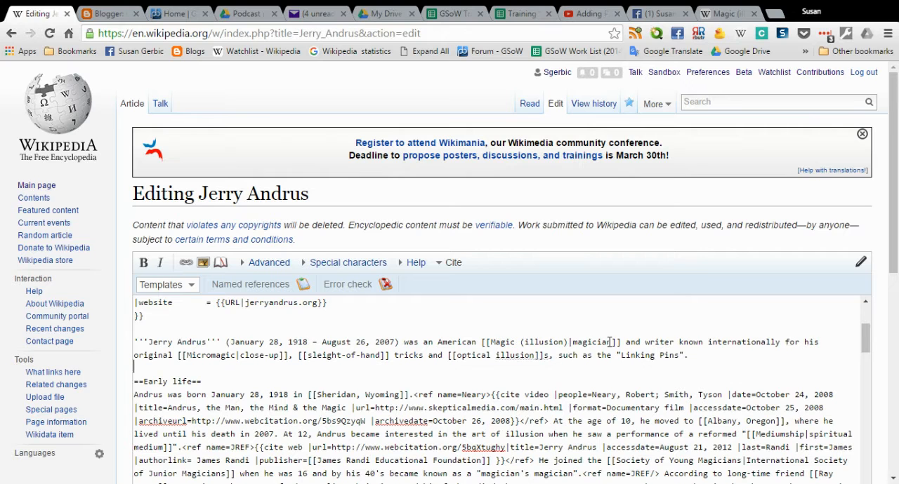
drag(568, 341, 490, 342)
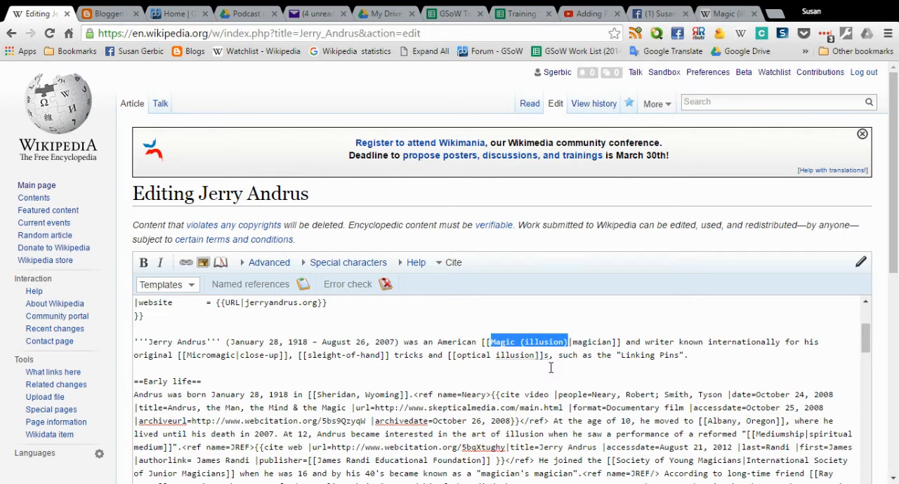
click(542, 363)
click(569, 342)
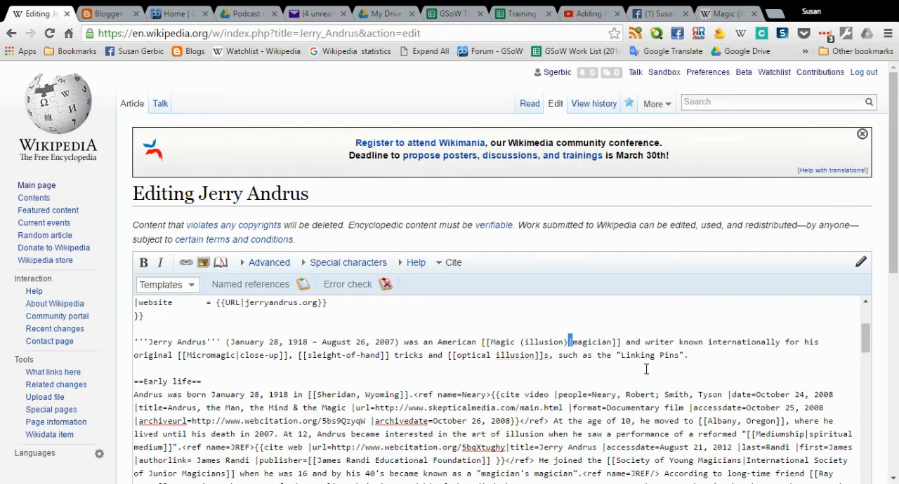
Highlight the Magic (illusion) target ahead of the pipe in the lead sentence's magician link, then clear the selection.
click(712, 355)
drag(572, 341, 491, 343)
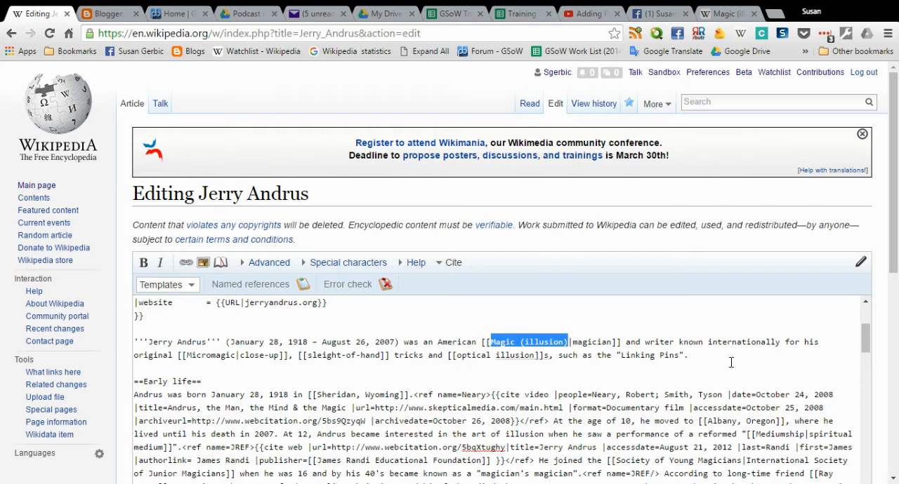
click(730, 364)
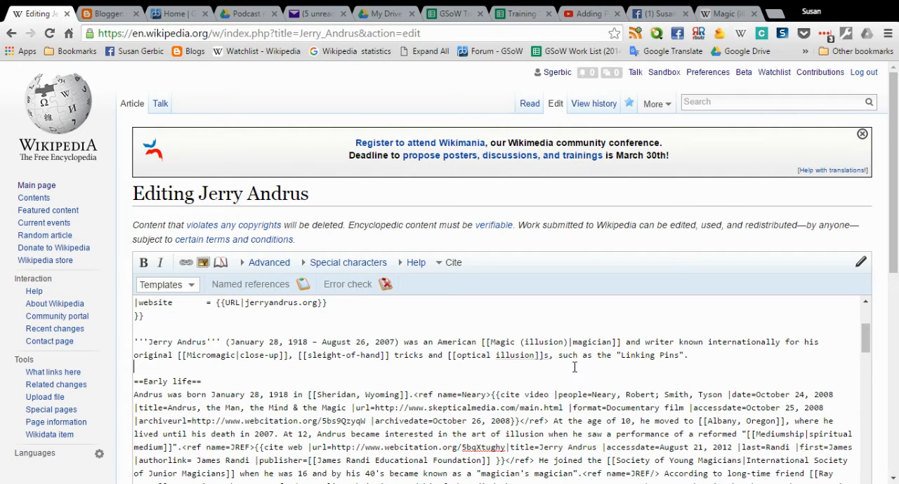
Find the card magicians link in the source's Magic section and highlight the pipe after its Card manipulation target.
scroll(575, 367, down, 3)
scroll(570, 372, down, 1)
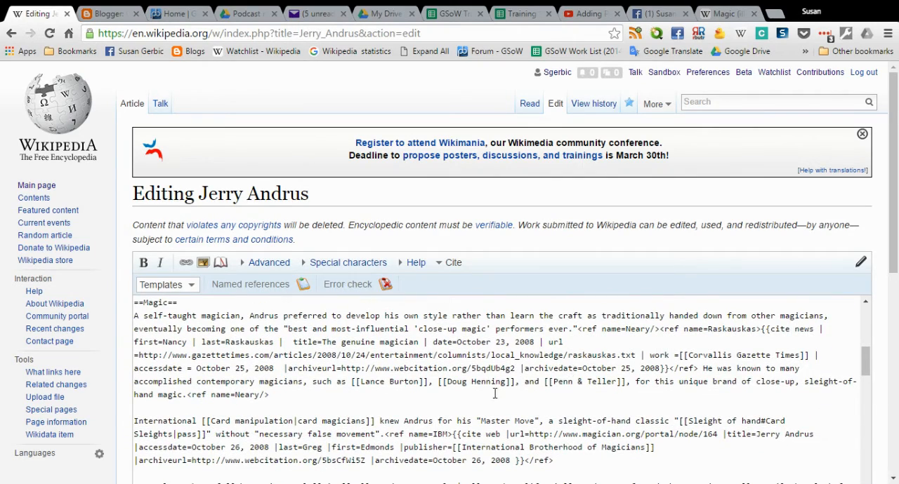
scroll(286, 397, down, 3)
scroll(220, 339, up, 1)
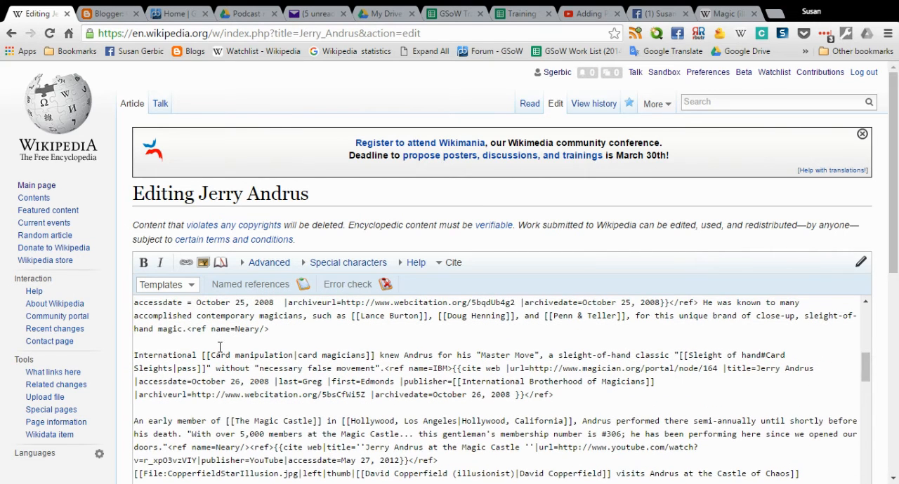
click(296, 354)
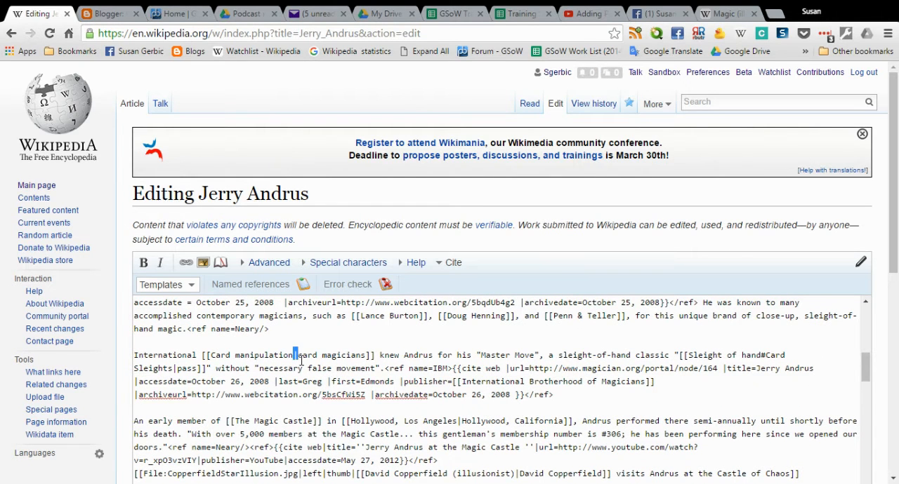
drag(299, 354, 319, 358)
key(ctrl+z)
click(365, 356)
Examine the wiki links from The Magic Castle through the Illusions section and back up to the infobox's occupation entry.
scroll(709, 377, down, 2)
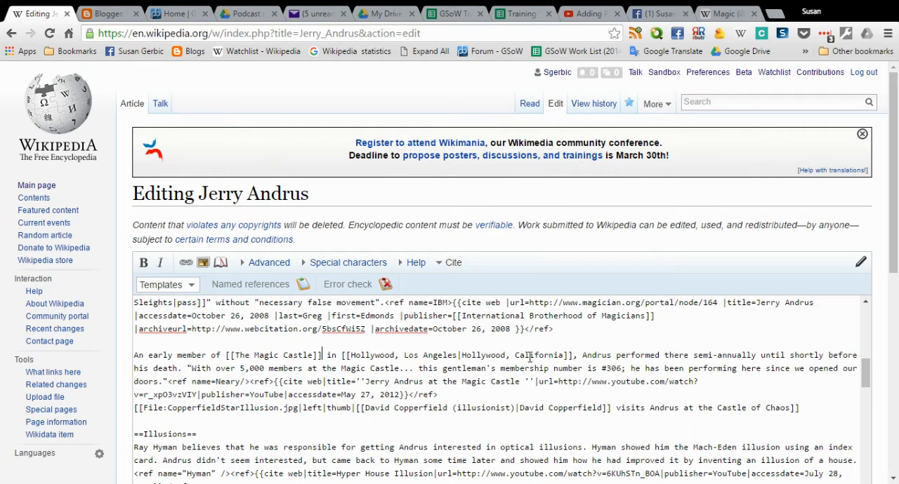
scroll(552, 357, down, 1)
scroll(551, 358, down, 1)
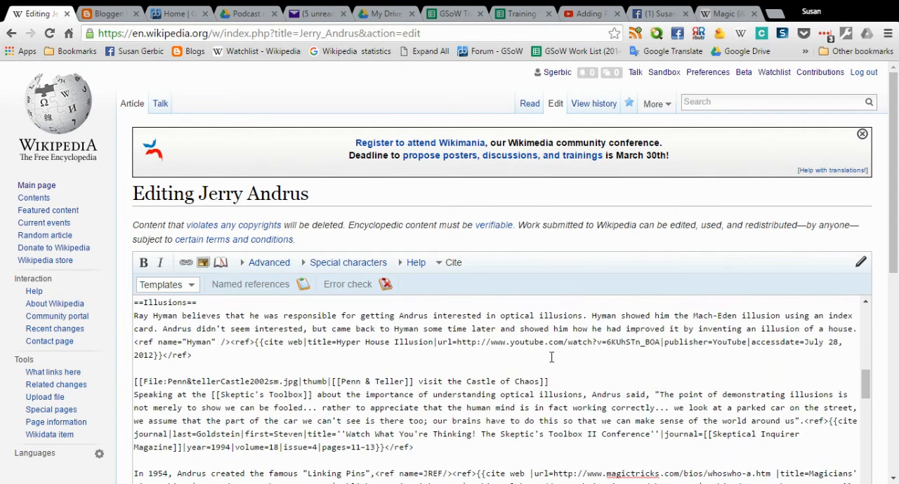
scroll(295, 379, down, 1)
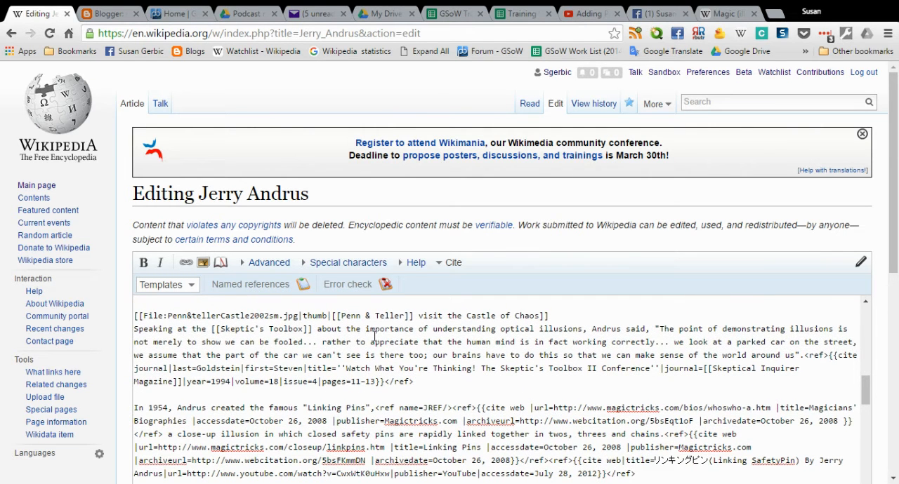
scroll(375, 336, down, 1)
scroll(375, 336, up, 3)
scroll(375, 336, up, 5)
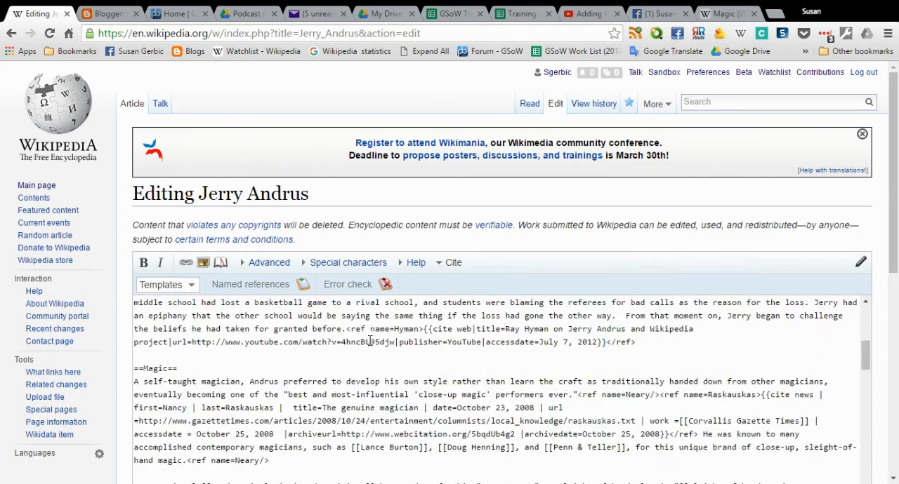
scroll(370, 342, up, 5)
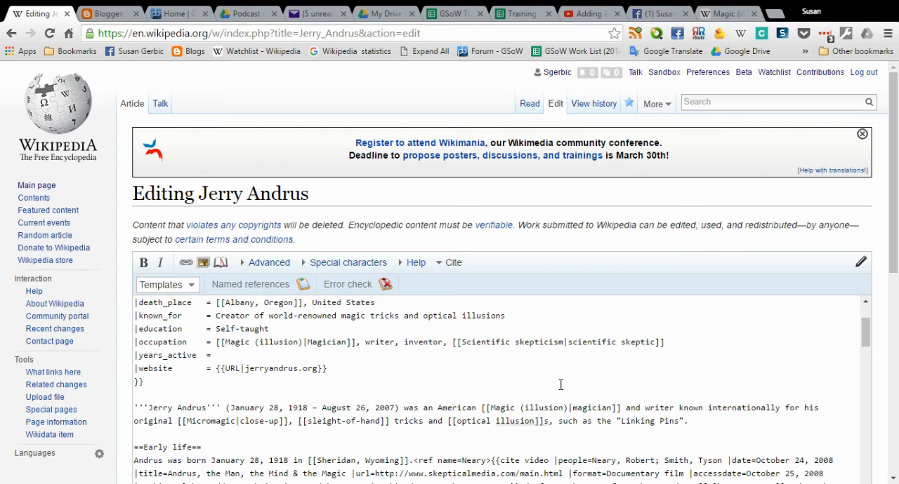
Look up the Skepticism article on Wikipedia and skim its introduction, definition and types of skepticism.
click(727, 14)
click(787, 104)
text(skepticism)
key(Return)
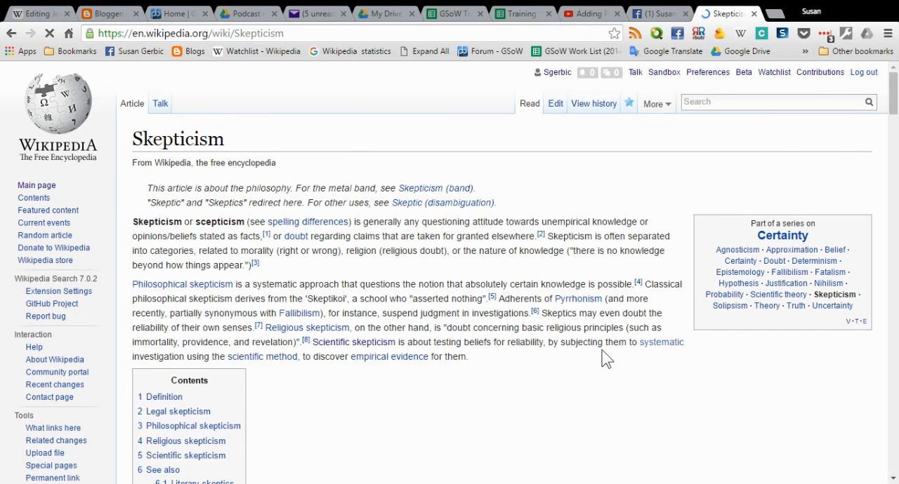
scroll(606, 358, down, 1)
scroll(606, 359, down, 4)
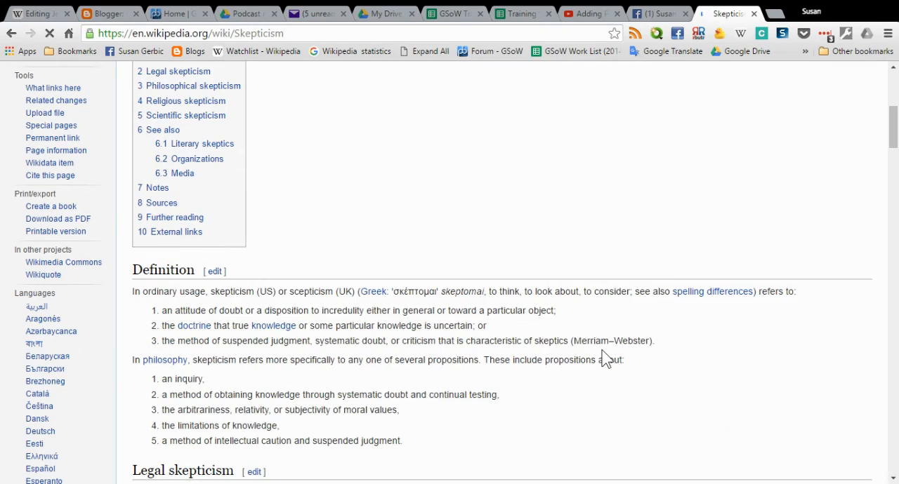
scroll(606, 359, down, 3)
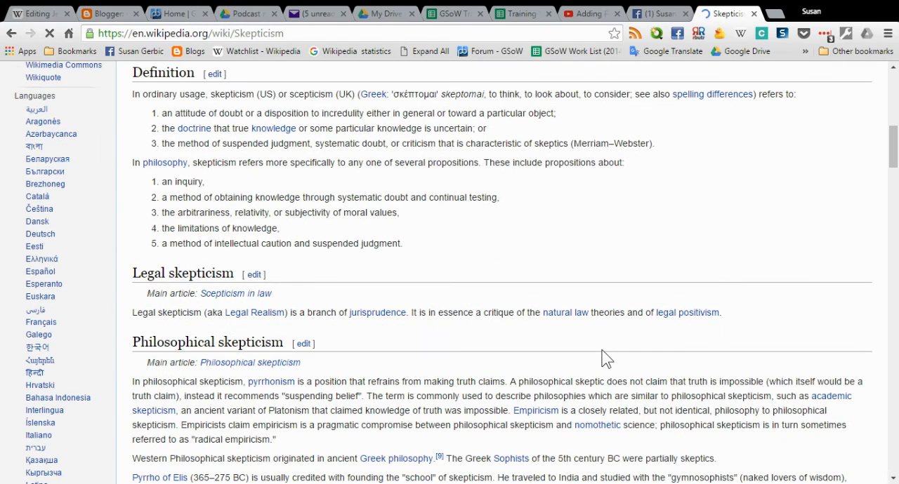
scroll(607, 359, up, 4)
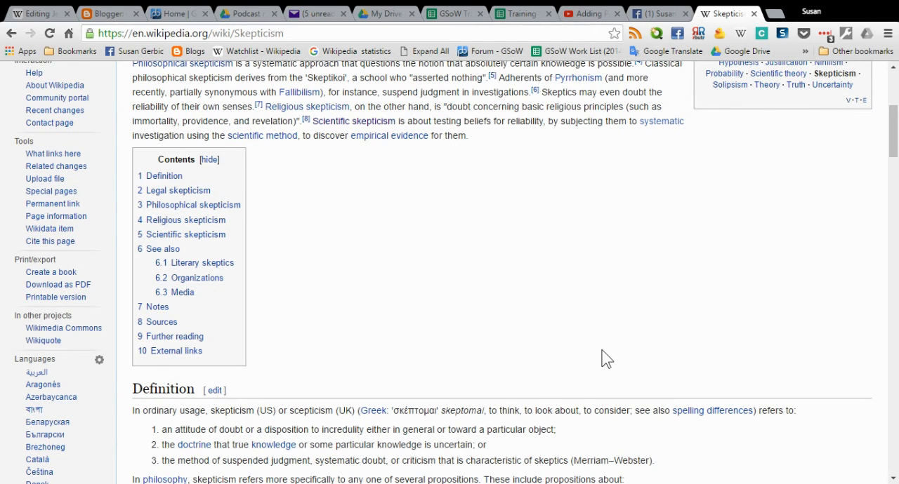
scroll(606, 359, up, 1)
scroll(606, 359, up, 2)
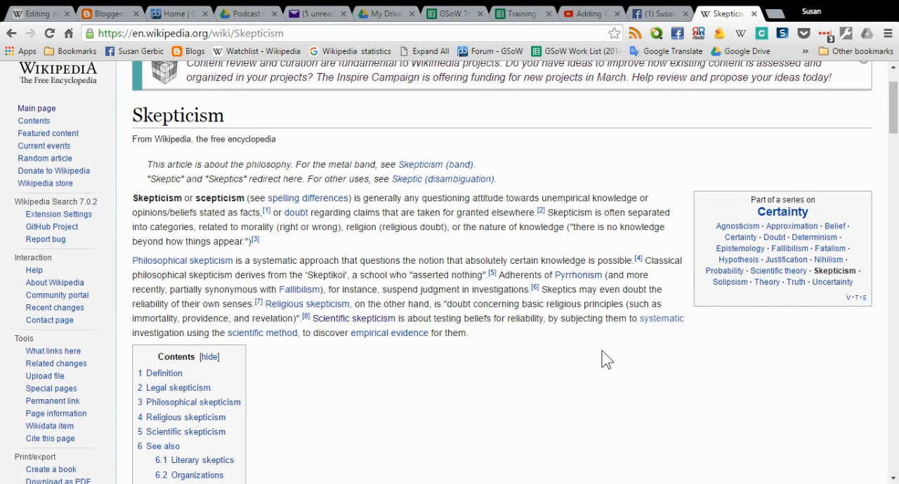
Follow the Scientific skepticism link in the Skepticism introduction and read that article's scope and various definitions.
click(379, 321)
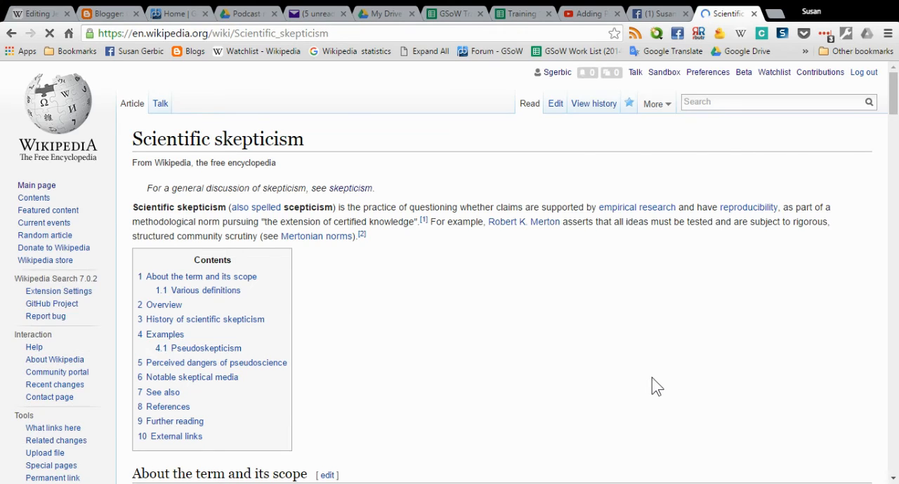
scroll(656, 386, down, 2)
scroll(657, 386, down, 2)
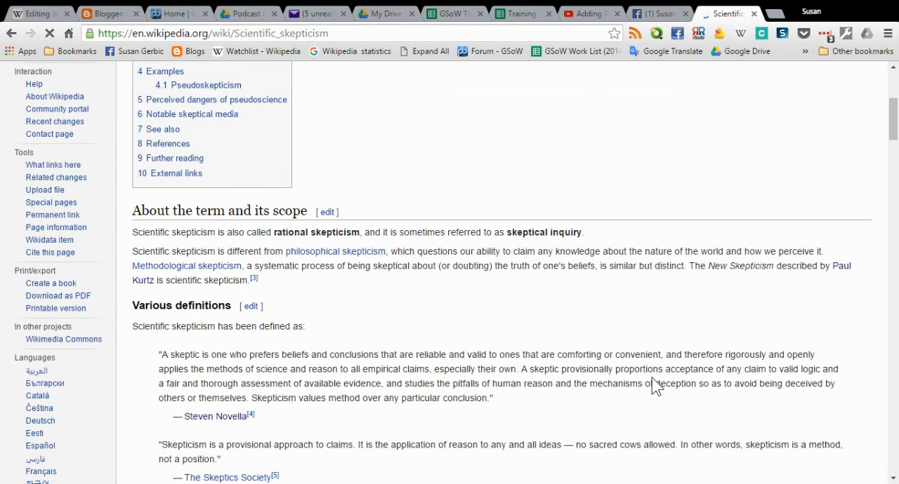
scroll(653, 386, down, 1)
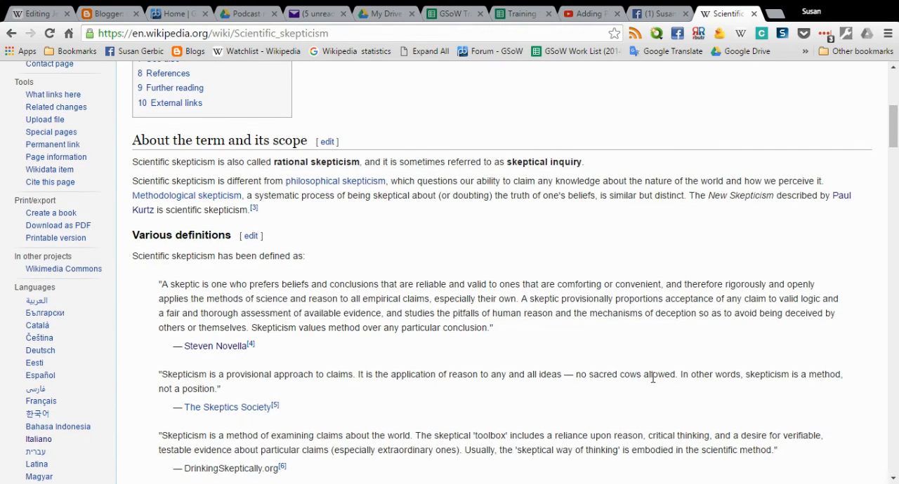
scroll(653, 378, down, 2)
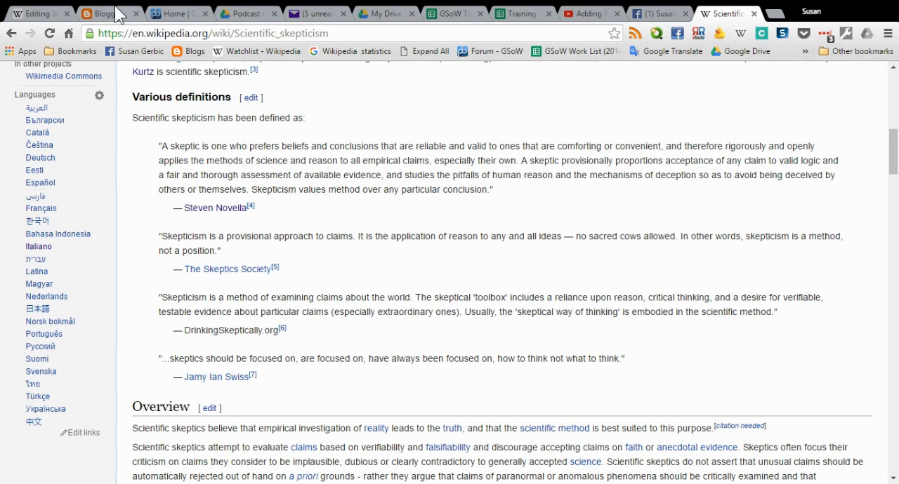
Return to the Jerry Andrus source and review the links from Early life through Illusions, ending at the start of the infobox.
click(67, 16)
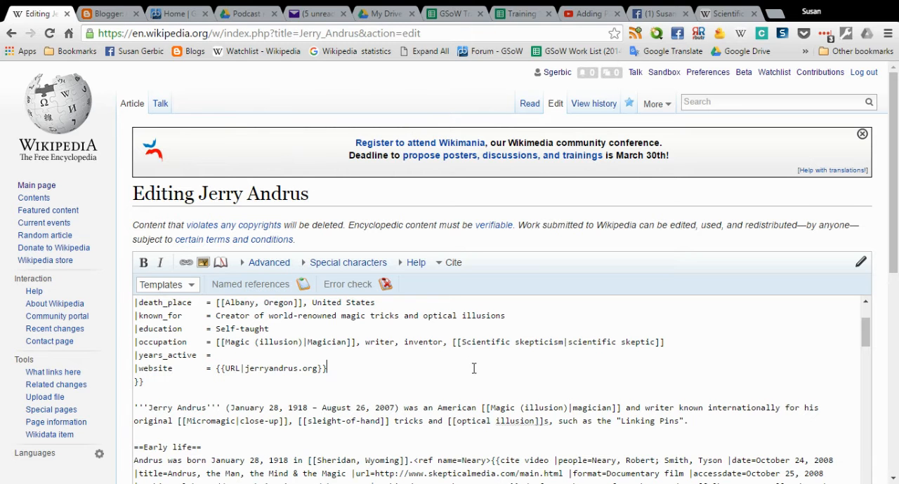
scroll(463, 377, down, 3)
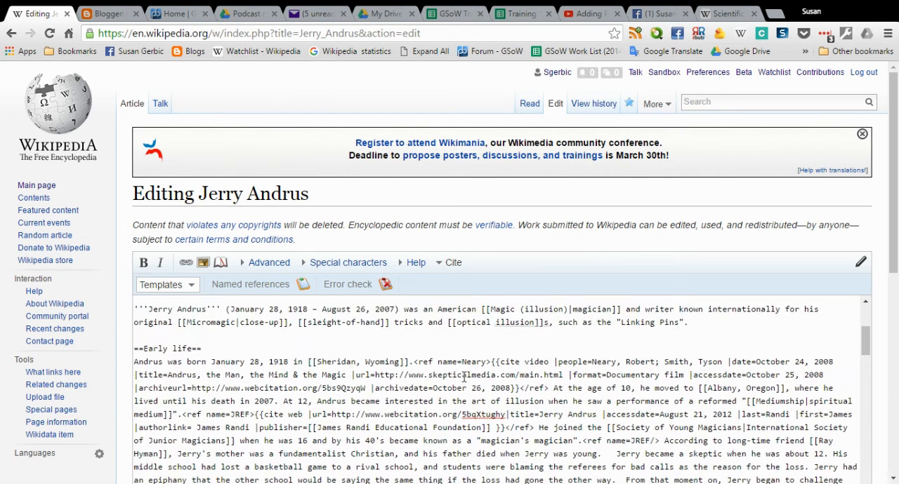
scroll(463, 379, down, 2)
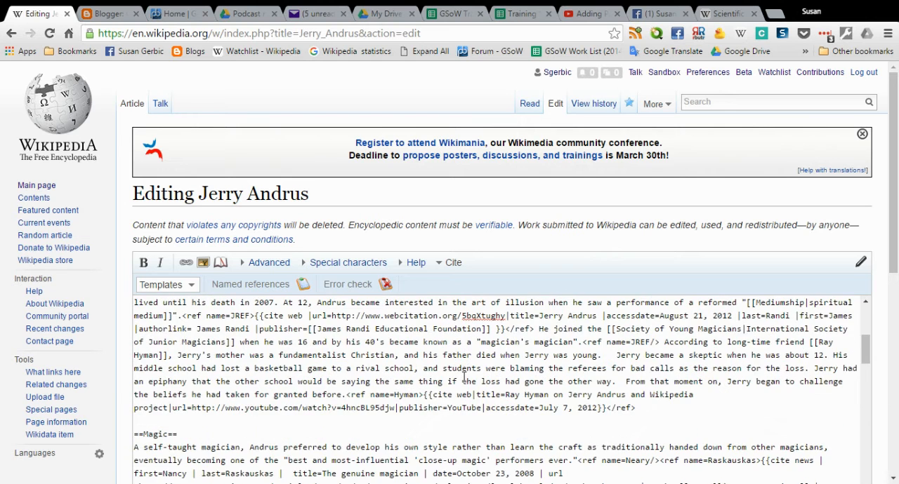
scroll(463, 377, down, 3)
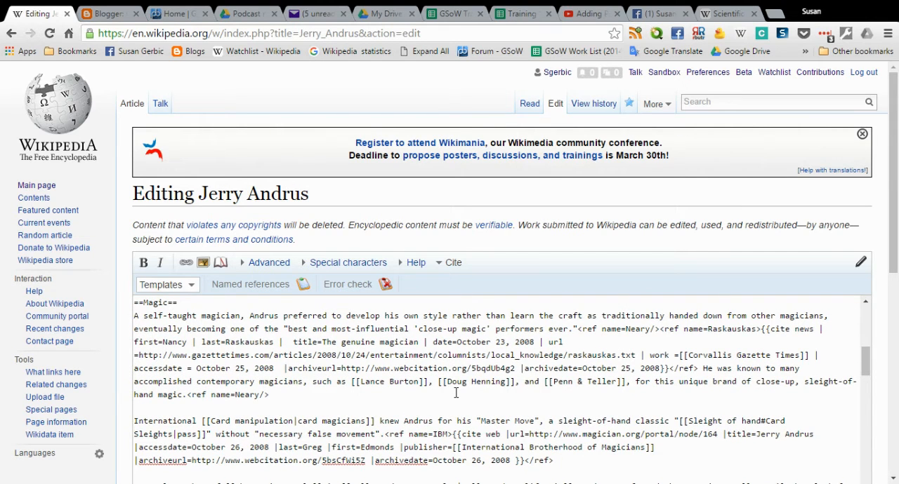
scroll(456, 393, down, 3)
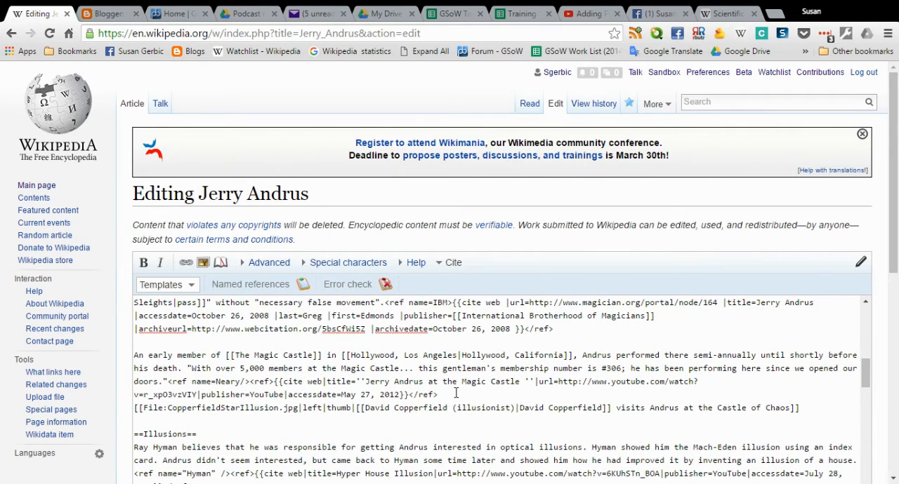
scroll(455, 393, down, 2)
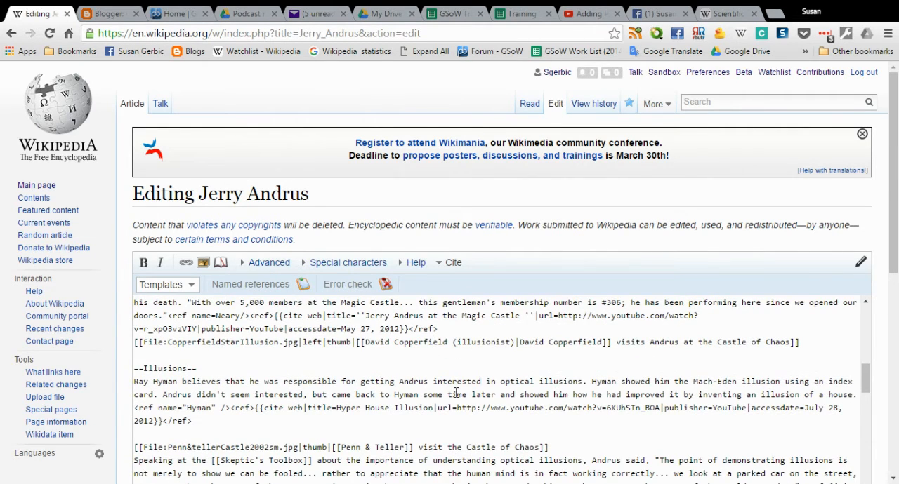
scroll(455, 394, down, 2)
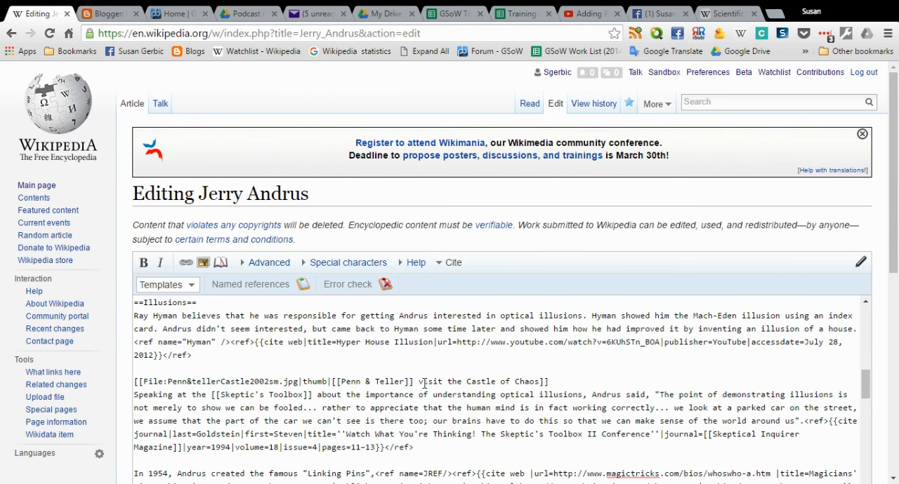
scroll(422, 381, down, 2)
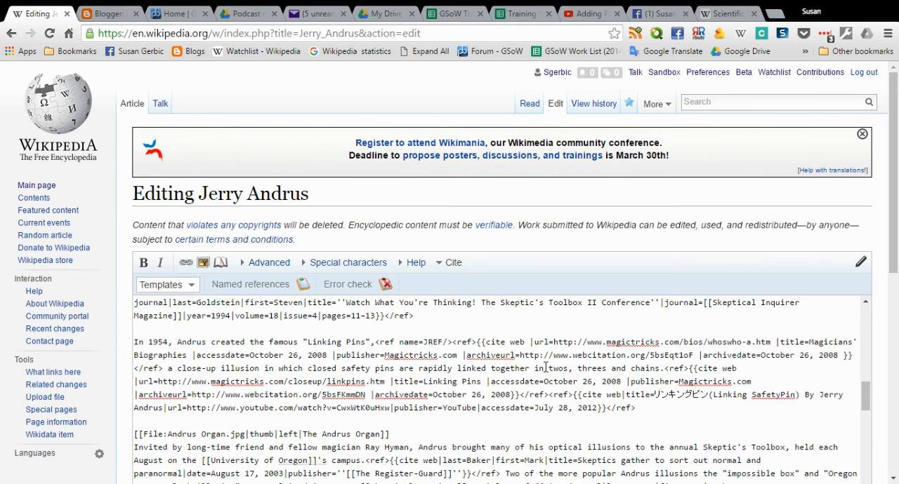
scroll(551, 368, down, 3)
scroll(541, 370, up, 6)
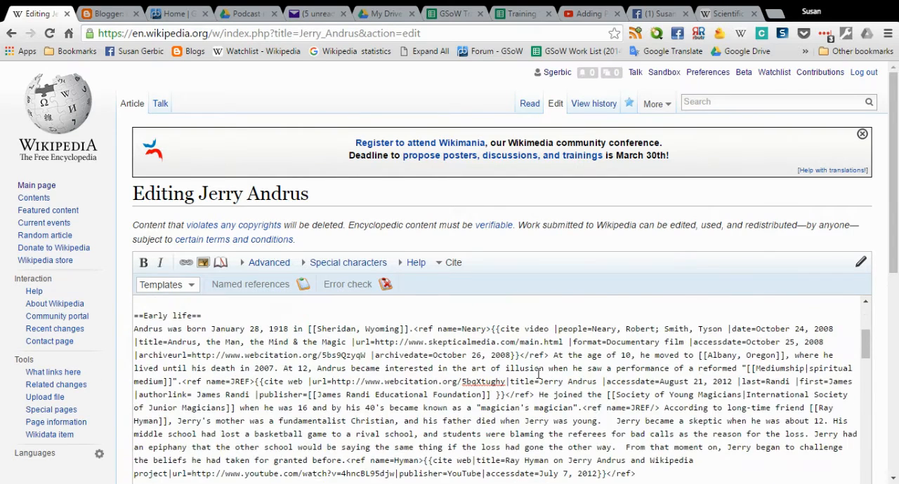
scroll(538, 373, up, 2)
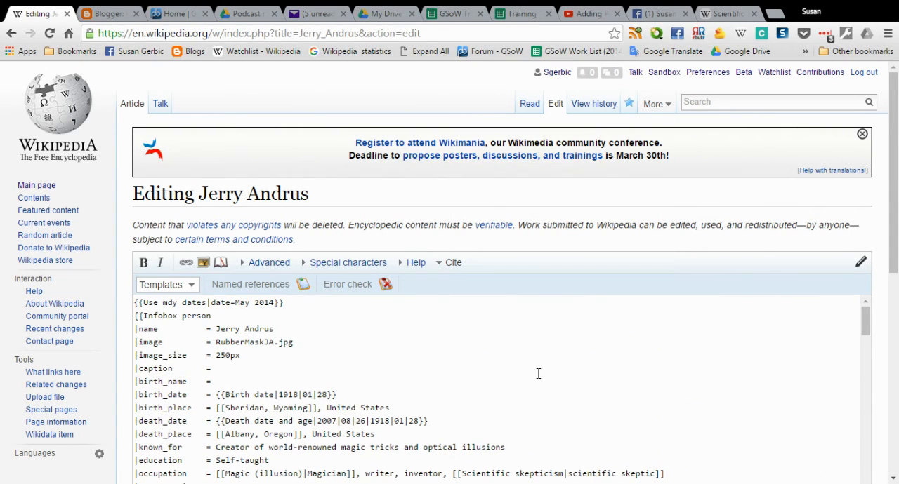
Leave the source for the Jerry Andrus reading view and look up the James Randi article.
click(531, 104)
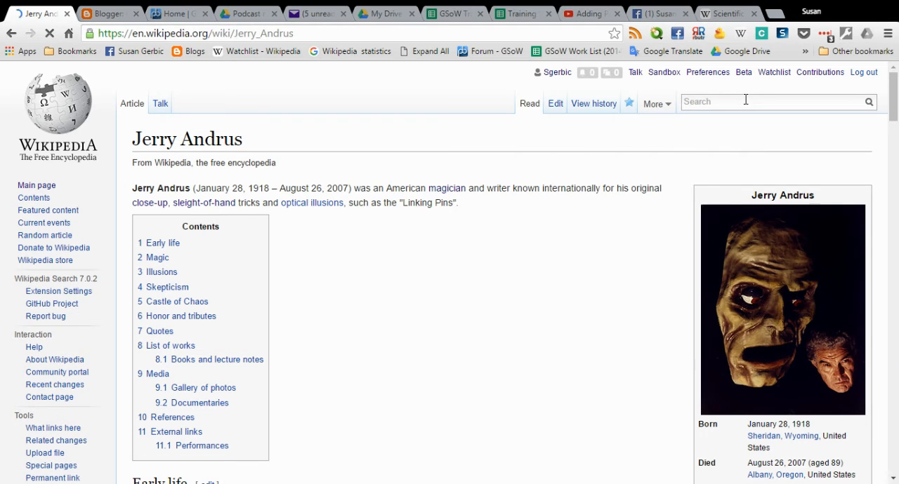
click(736, 103)
text(james randi)
key(Return)
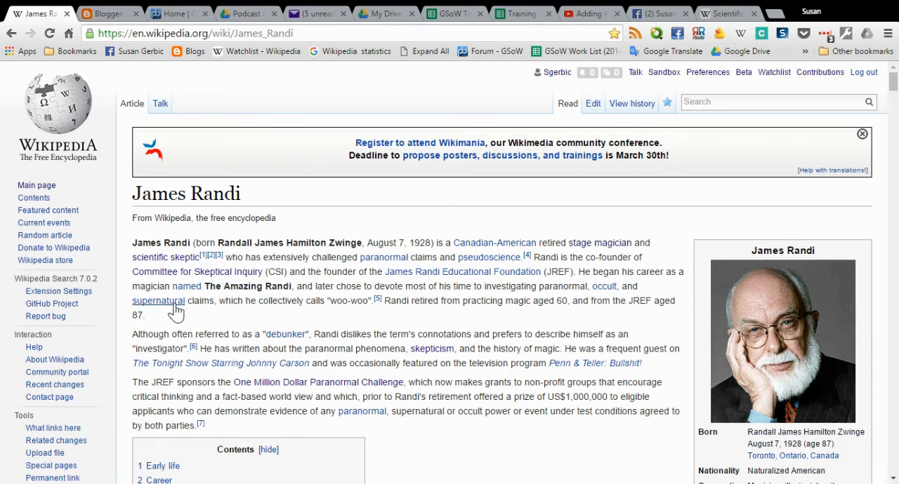
Preview the Committee for Skeptical Inquiry and James Randi Educational Foundation links, and examine the other links in the James Randi introduction.
mouse_move(214, 278)
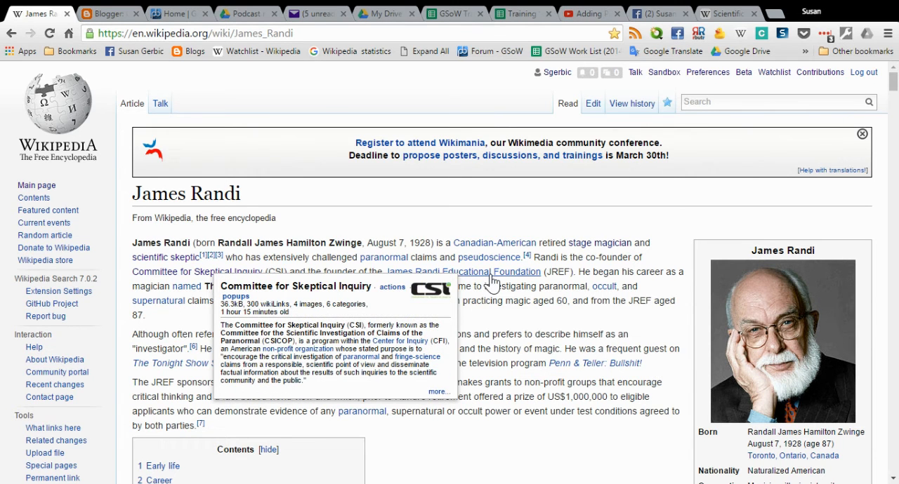
mouse_move(492, 280)
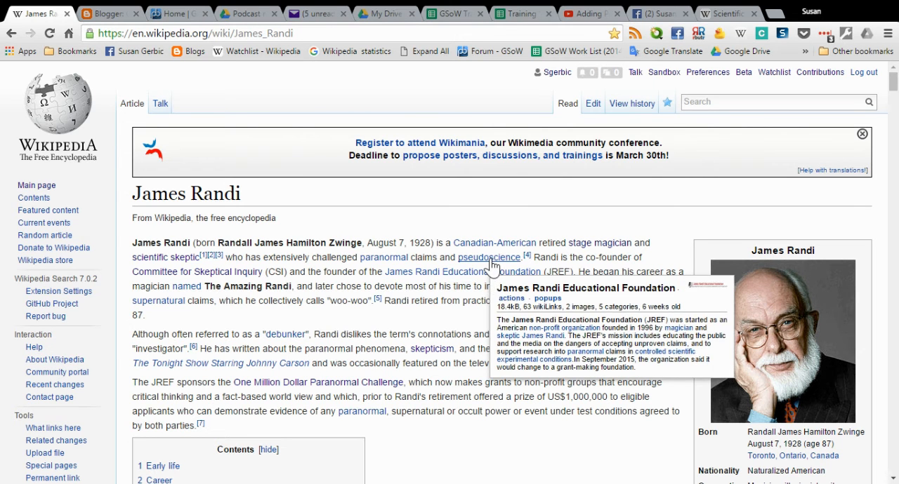
mouse_move(485, 263)
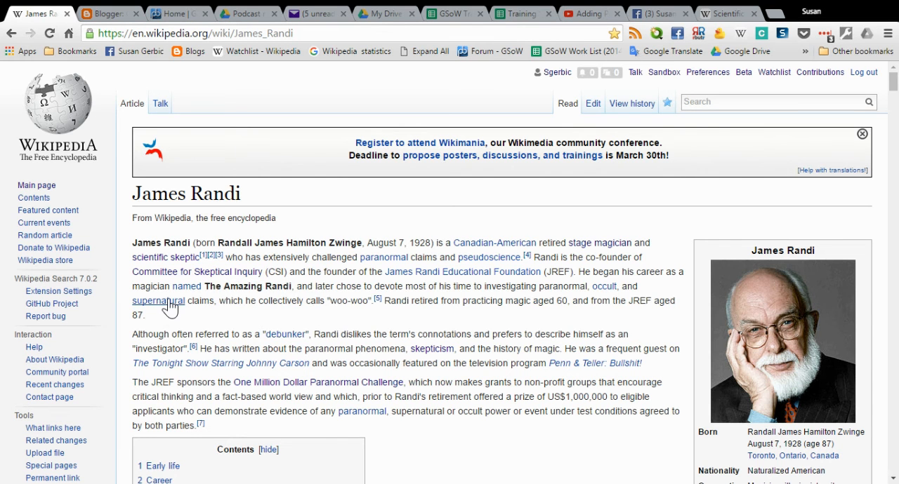
mouse_move(168, 308)
scroll(458, 435, down, 4)
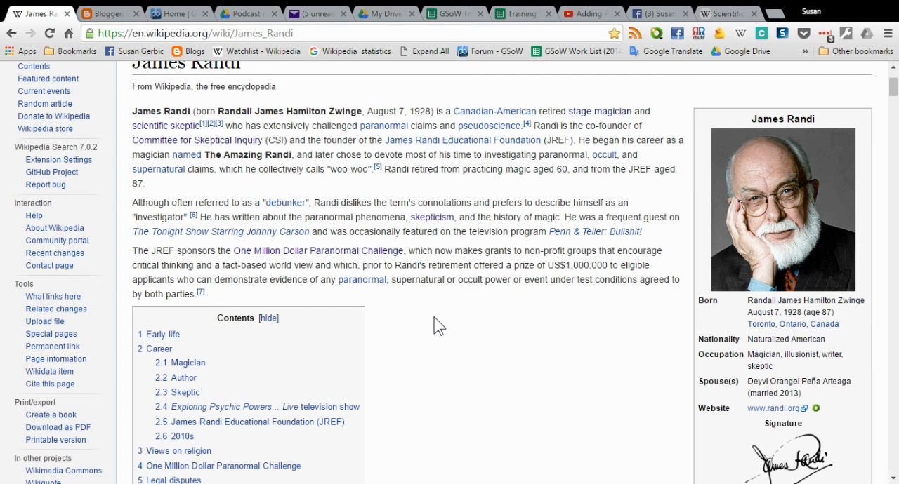
Examine how densely internal links are used in the James Randi article from Early life through the Skeptic section.
scroll(441, 325, down, 5)
scroll(437, 325, down, 10)
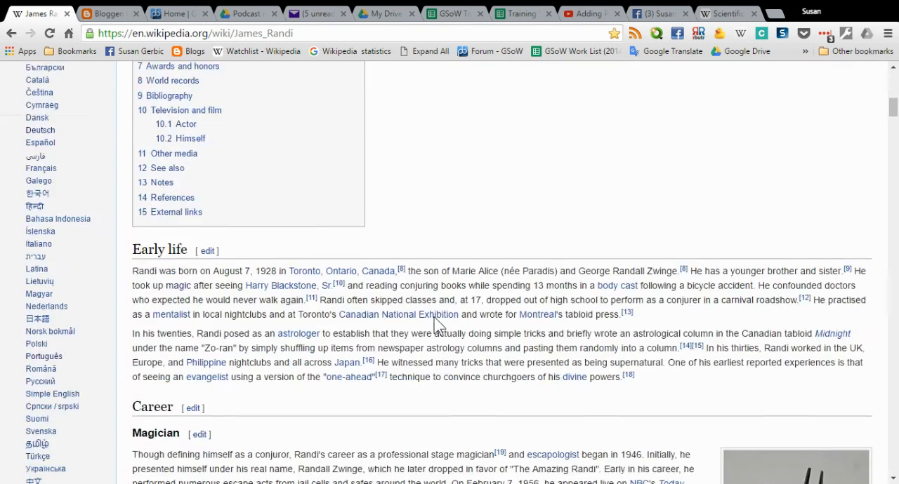
scroll(414, 351, down, 9)
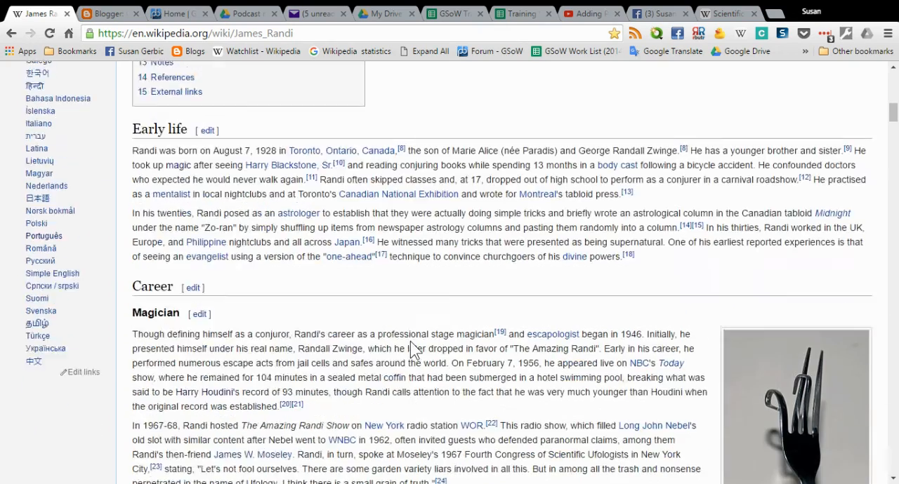
scroll(411, 339, down, 4)
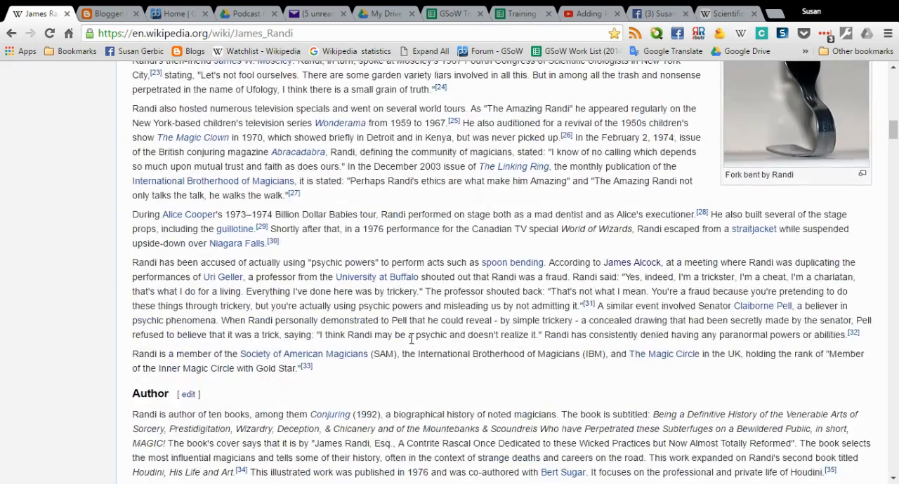
scroll(410, 339, down, 9)
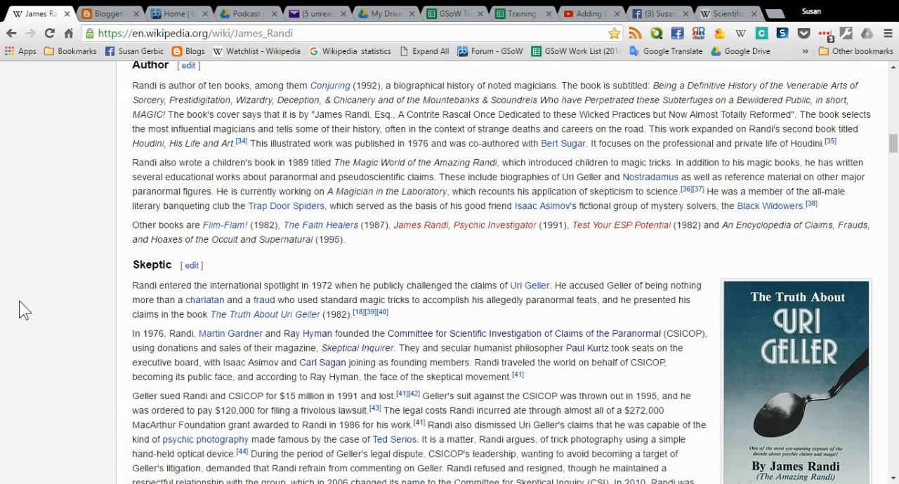
scroll(23, 309, down, 4)
scroll(19, 304, down, 4)
scroll(23, 299, down, 7)
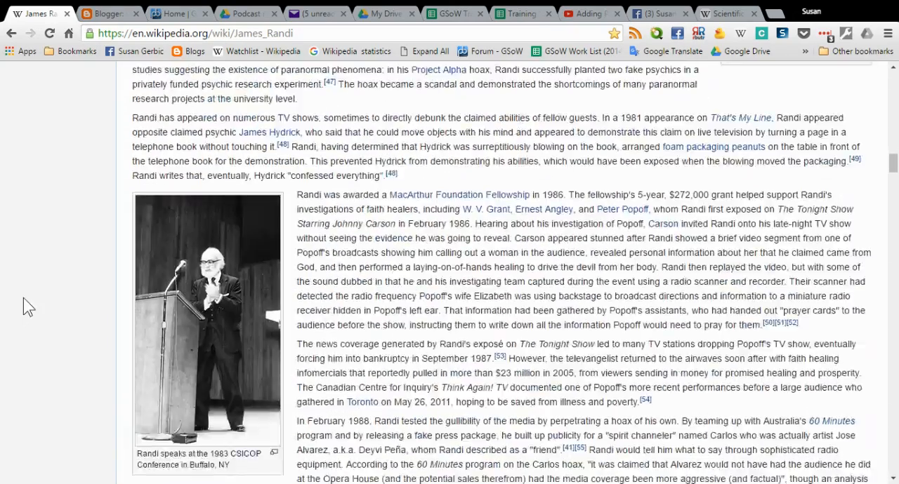
Review the links from the Exploring Psychic Powers... Live section through Legal disputes, and return to the James Randi introduction.
scroll(23, 299, down, 17)
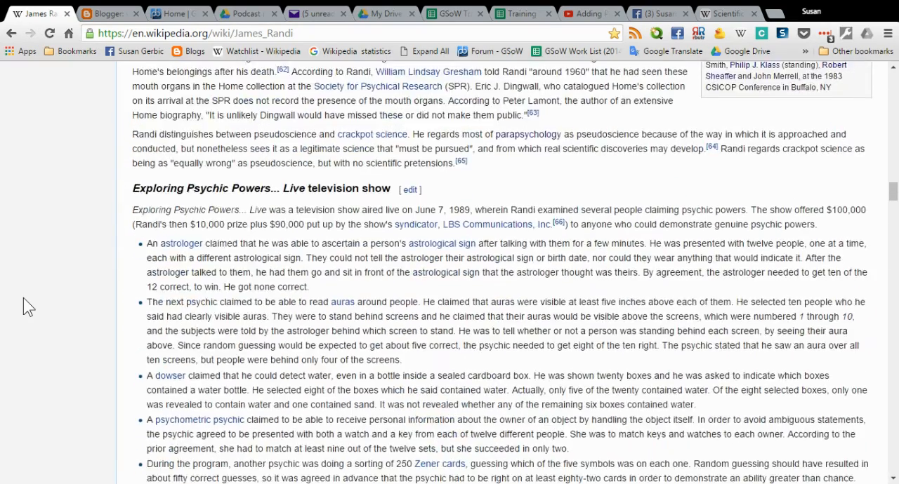
scroll(24, 299, down, 6)
scroll(23, 298, down, 12)
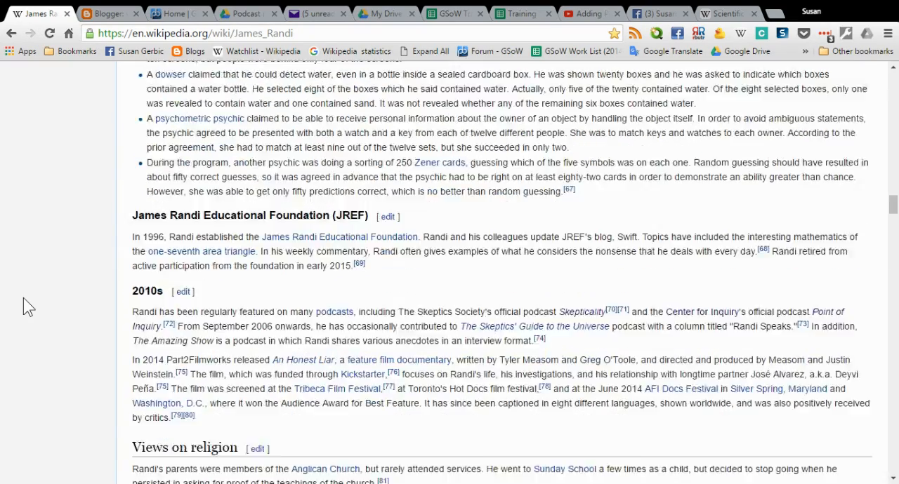
scroll(23, 298, down, 7)
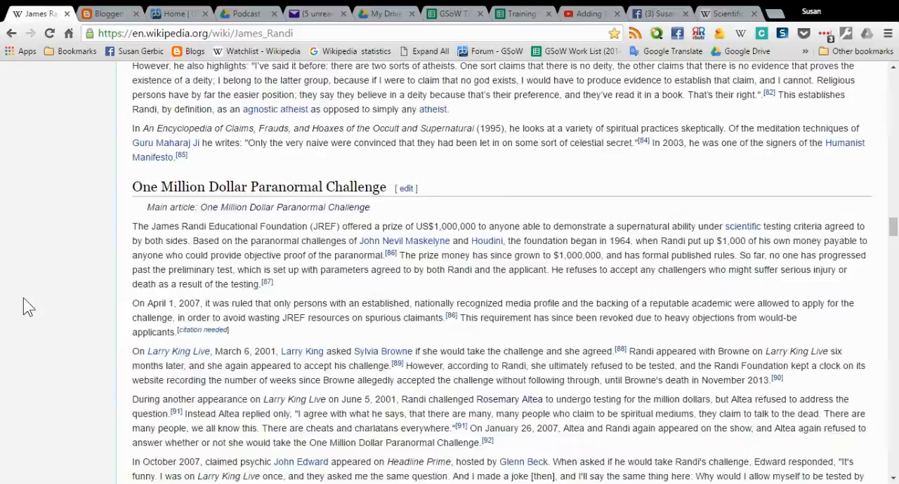
scroll(24, 298, down, 9)
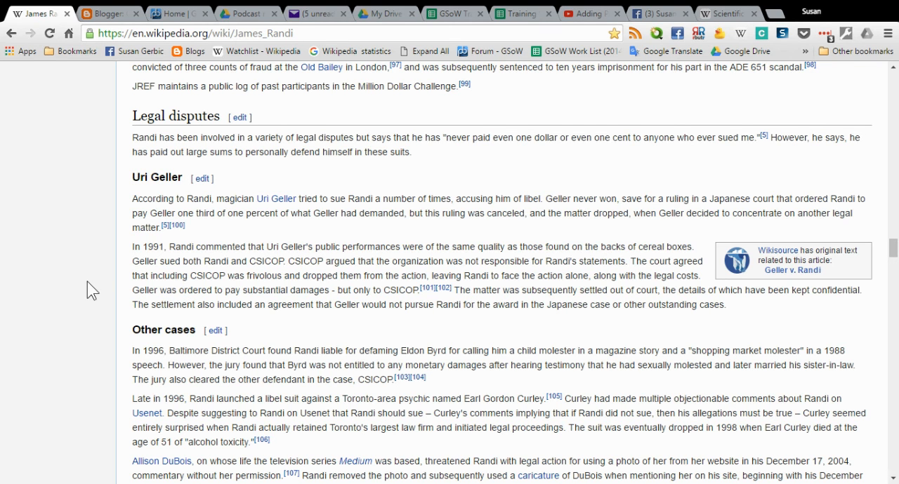
scroll(90, 281, up, 20)
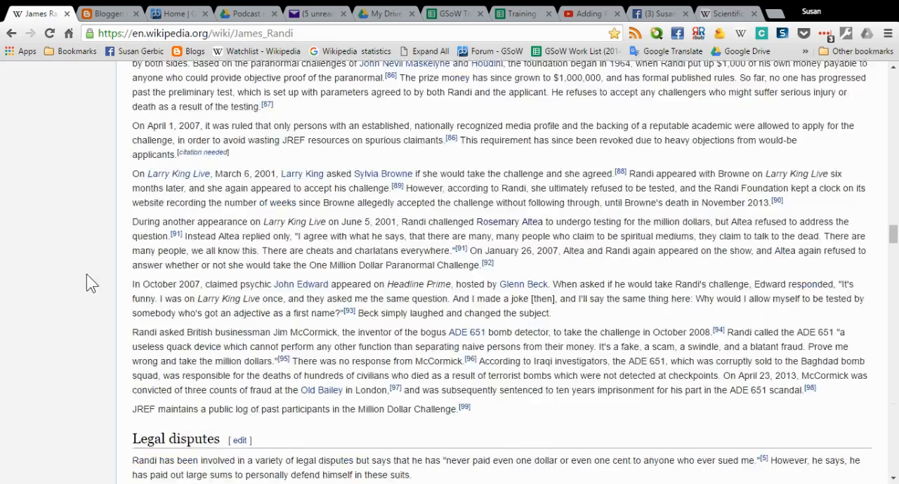
scroll(123, 244, up, 20)
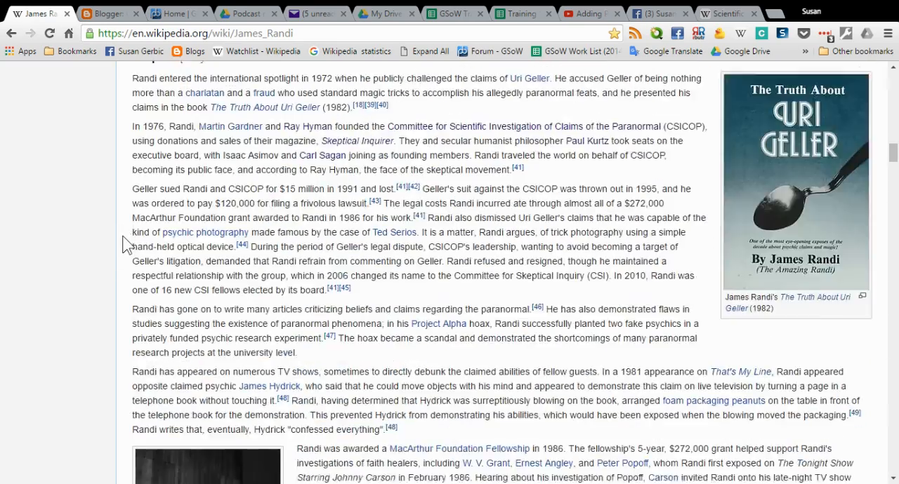
scroll(116, 238, up, 12)
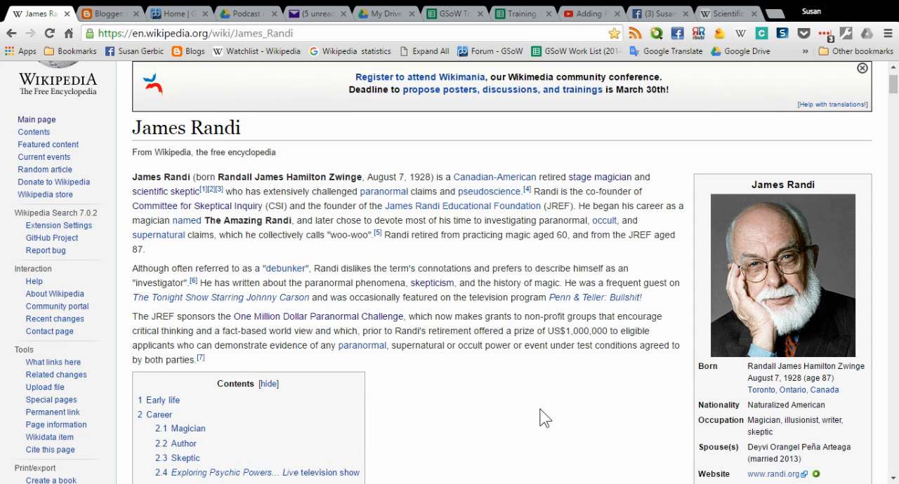
Examine the links in Randi's Early life section, preview the mentalist link, and follow the Harry Blackstone, Sr. link to its article.
scroll(544, 418, down, 1)
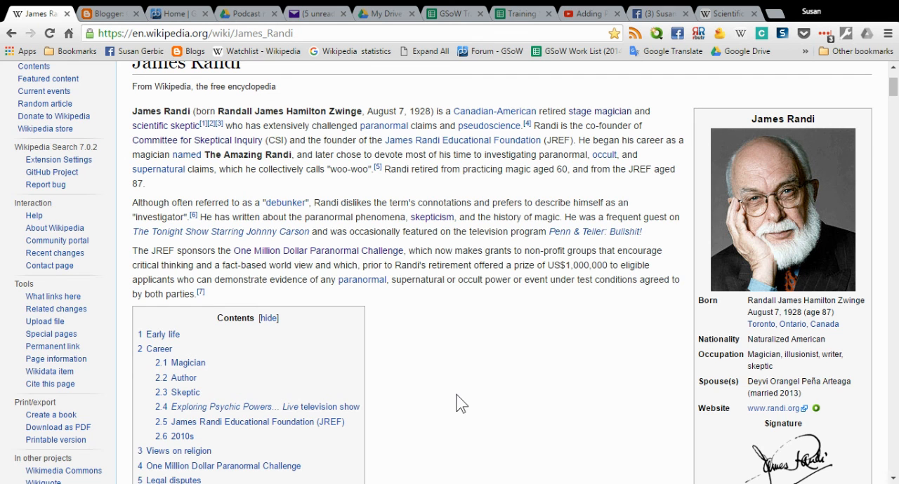
scroll(468, 386, down, 5)
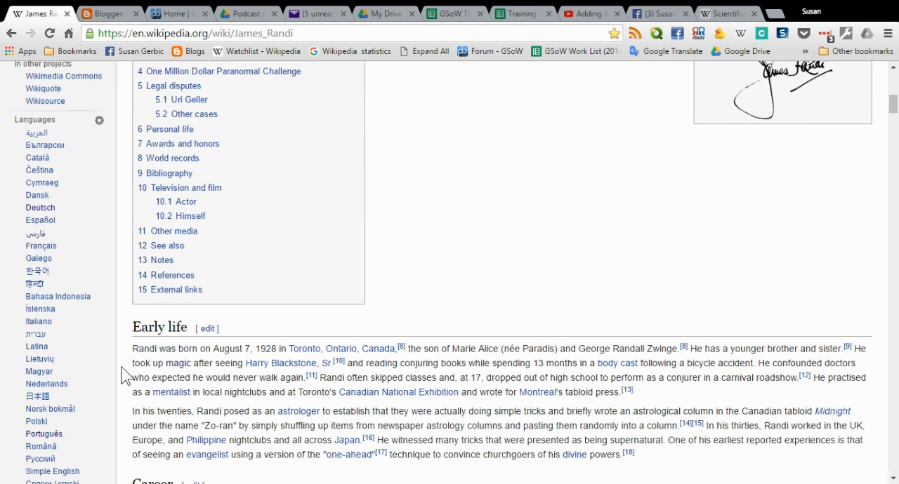
mouse_move(169, 399)
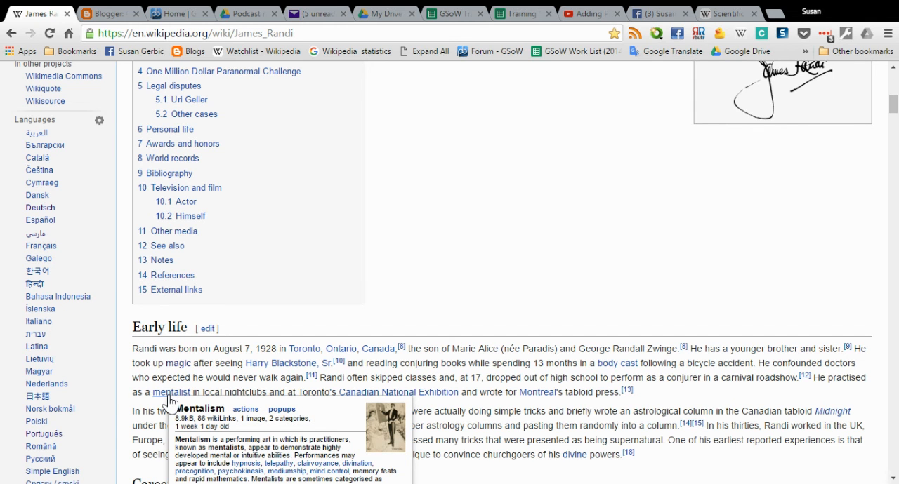
scroll(169, 402, down, 1)
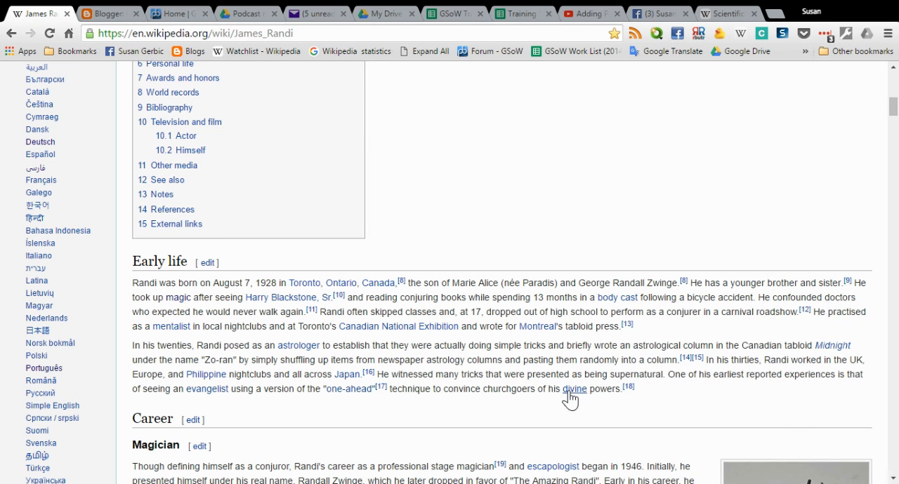
mouse_move(570, 397)
mouse_move(291, 303)
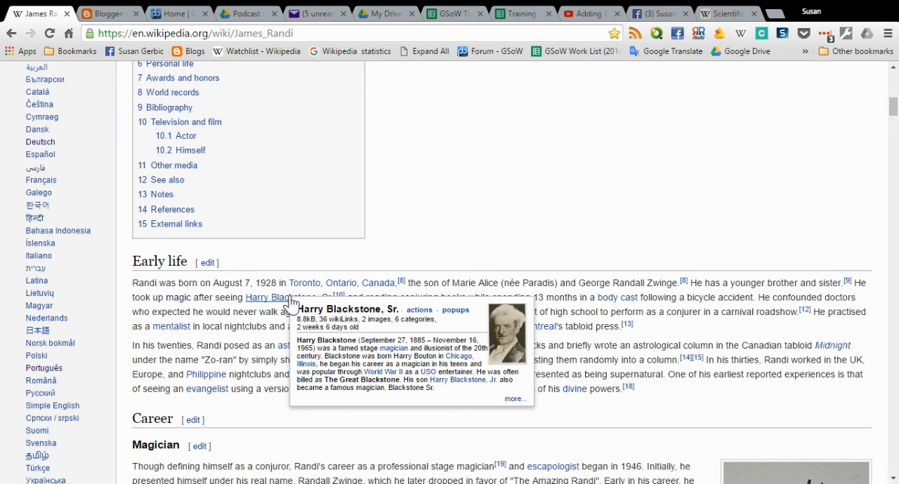
click(288, 299)
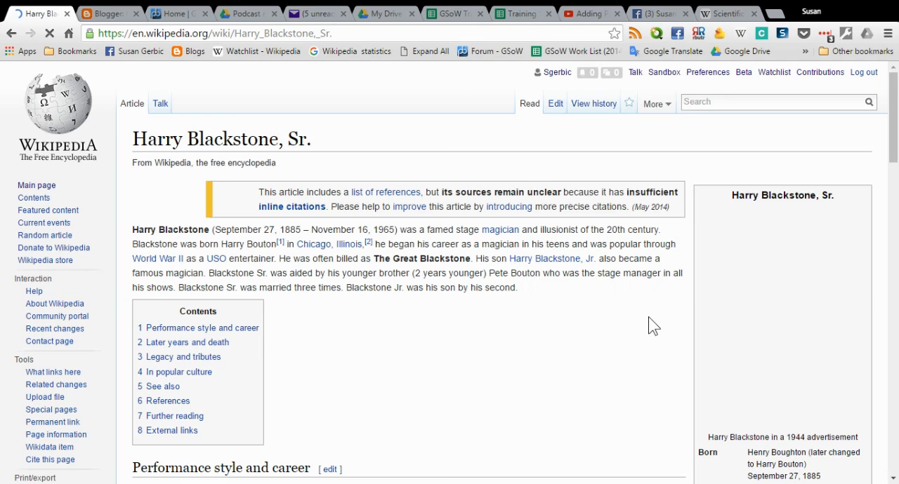